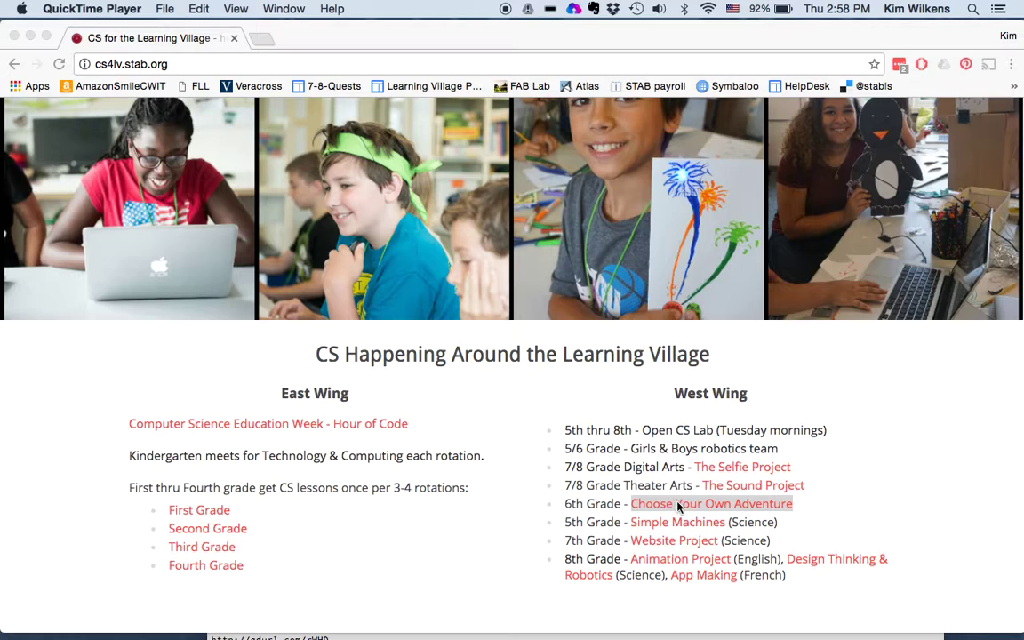
- Open the 6th Grade Choose Your Own Adventure project page and follow its link to Twine
{"action": "left_click", "coordinate": [689, 506]}
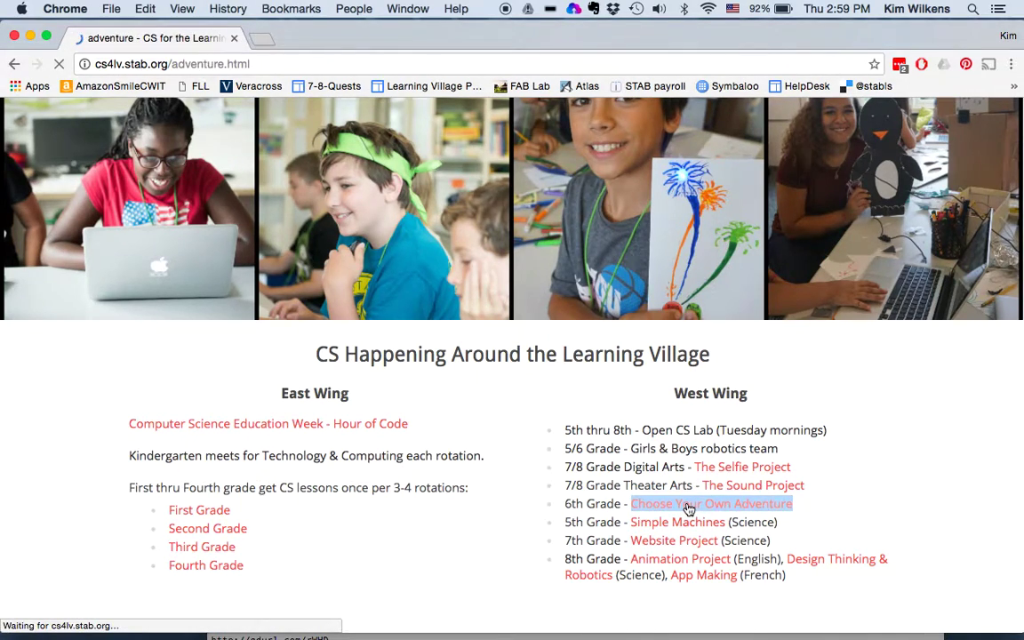
{"action": "scroll", "coordinate": [479, 436], "scroll_direction": "down", "scroll_amount": 2}
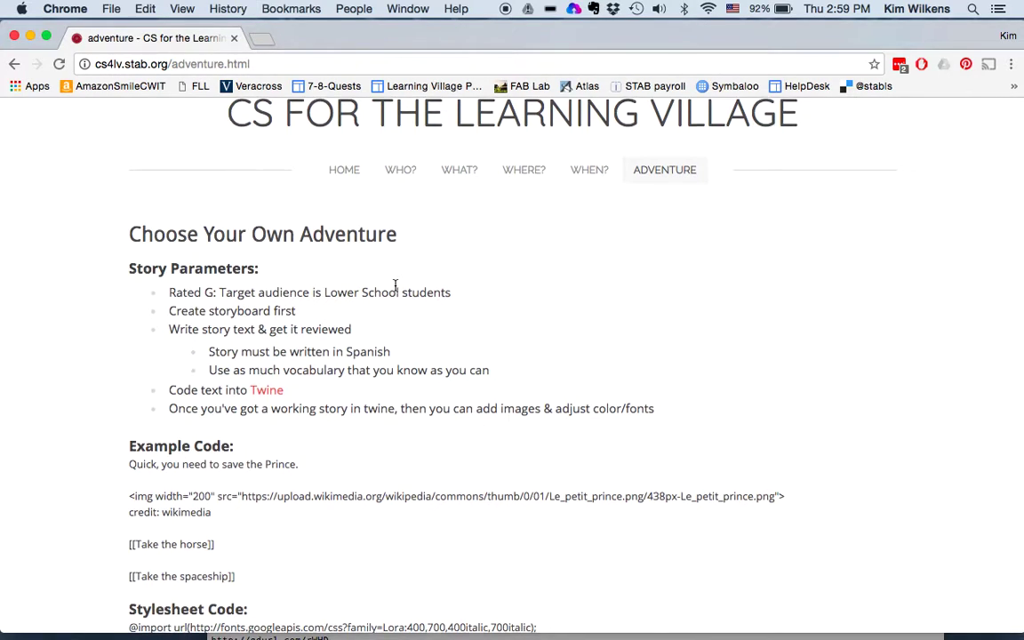
{"action": "scroll", "coordinate": [396, 285], "scroll_direction": "down", "scroll_amount": 1}
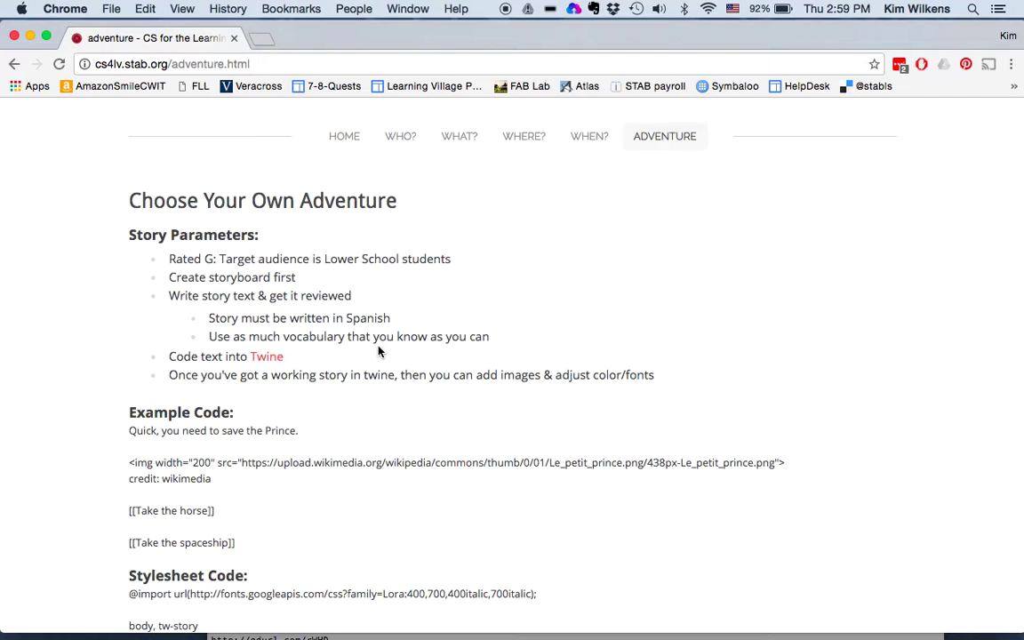
{"action": "left_click", "coordinate": [266, 356]}
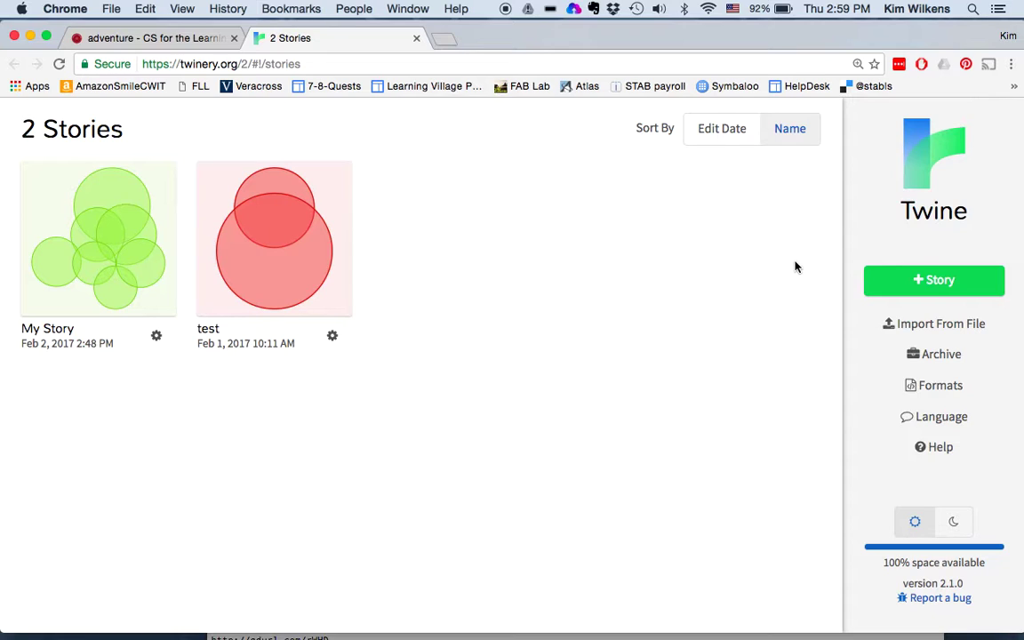
- Create a new Twine story named "storyname"
{"action": "left_click", "coordinate": [938, 282]}
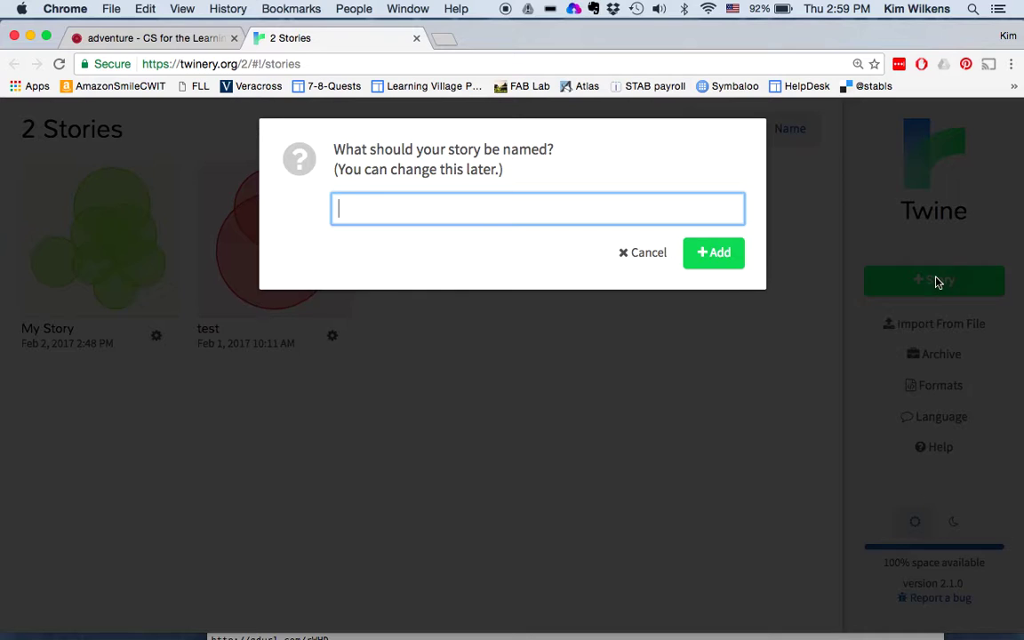
{"action": "type", "text": "stoy"}
{"action": "key", "text": "BackSpace"}
{"action": "type", "text": "ryname"}
{"action": "left_click", "coordinate": [716, 254]}
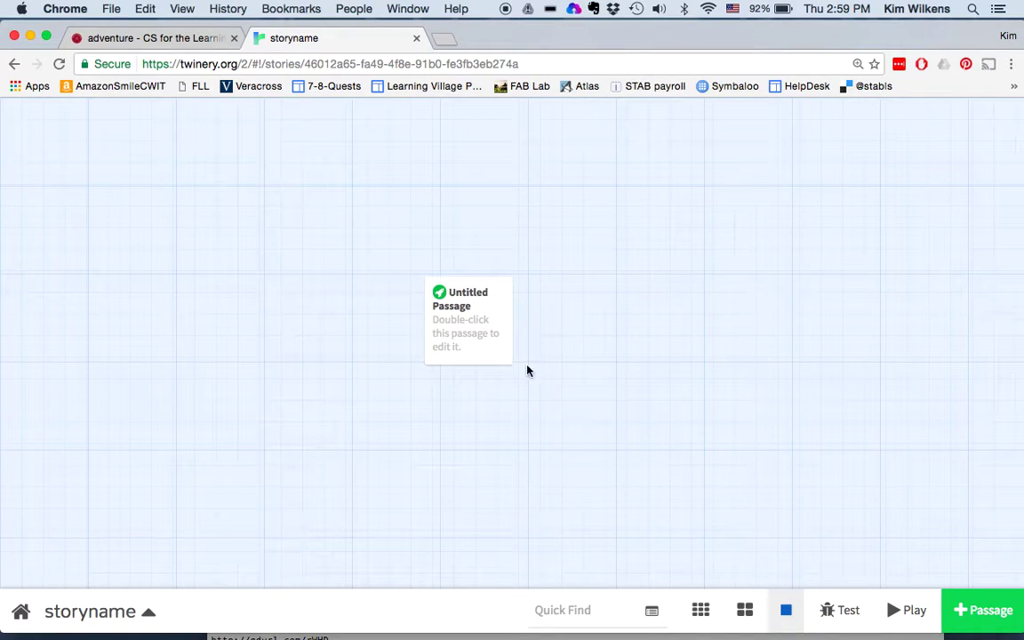
- Open the untitled starting passage for editing and rename it "Save the Prince"
{"action": "mouse_move", "coordinate": [494, 350]}
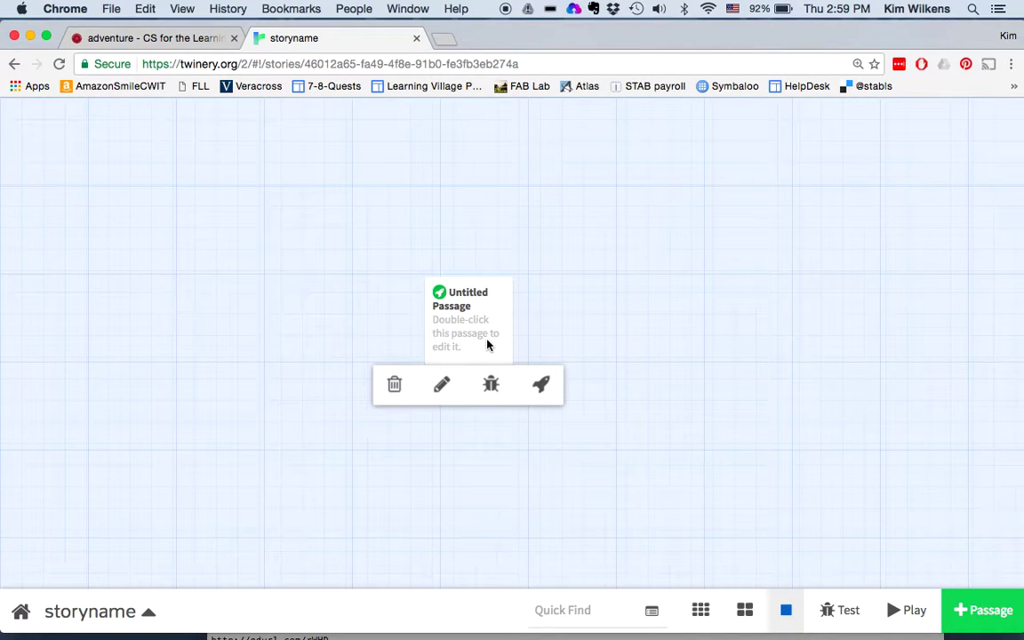
{"action": "double_click", "coordinate": [487, 344]}
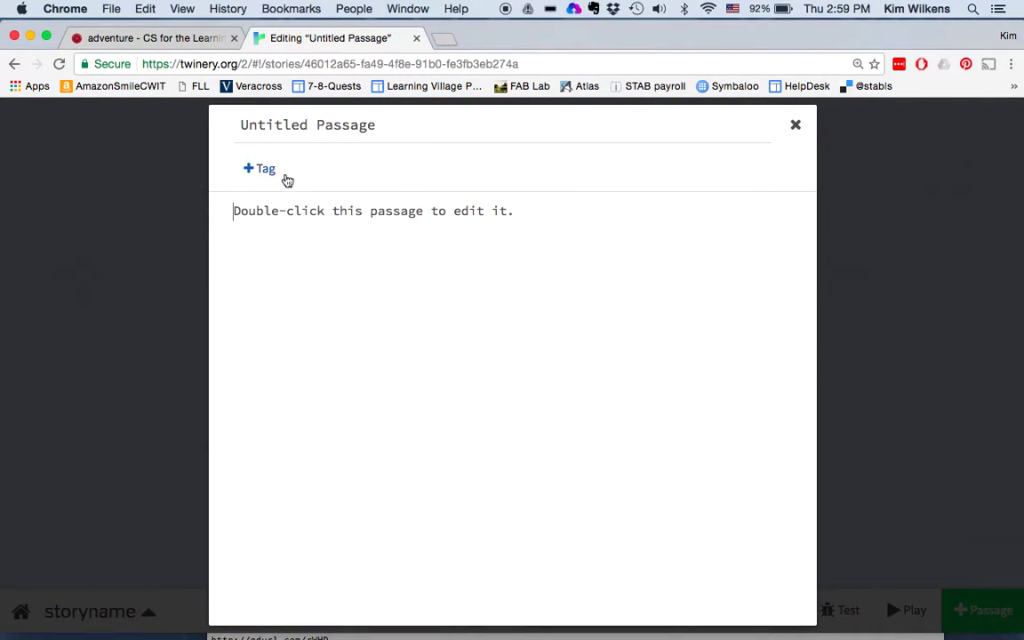
{"action": "left_click", "coordinate": [298, 124]}
{"action": "left_click_drag", "start_coordinate": [375, 124], "coordinate": [228, 125]}
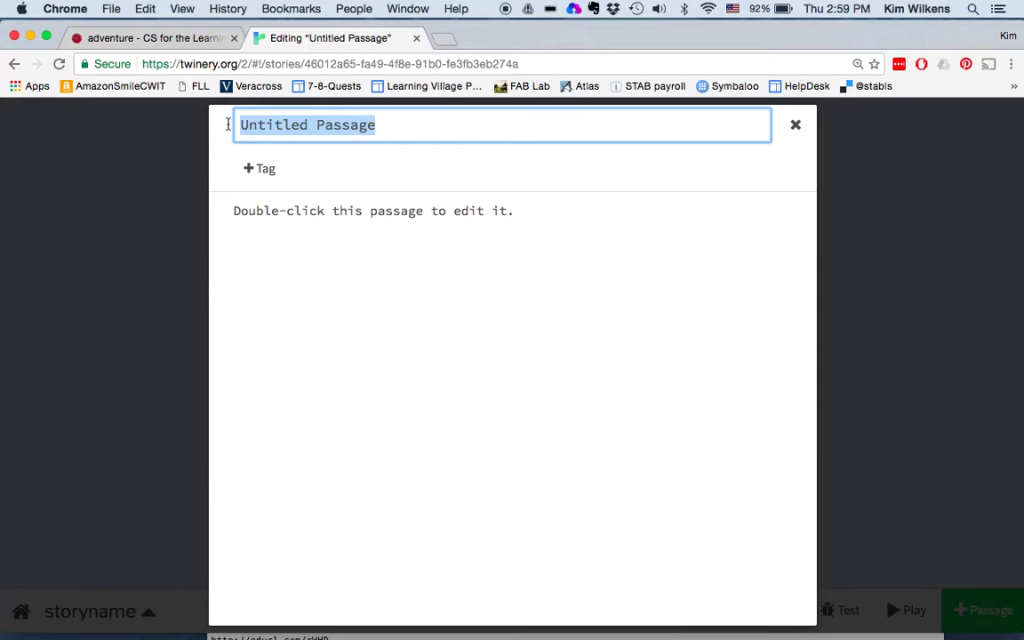
{"action": "type", "text": "Save the Prince"}
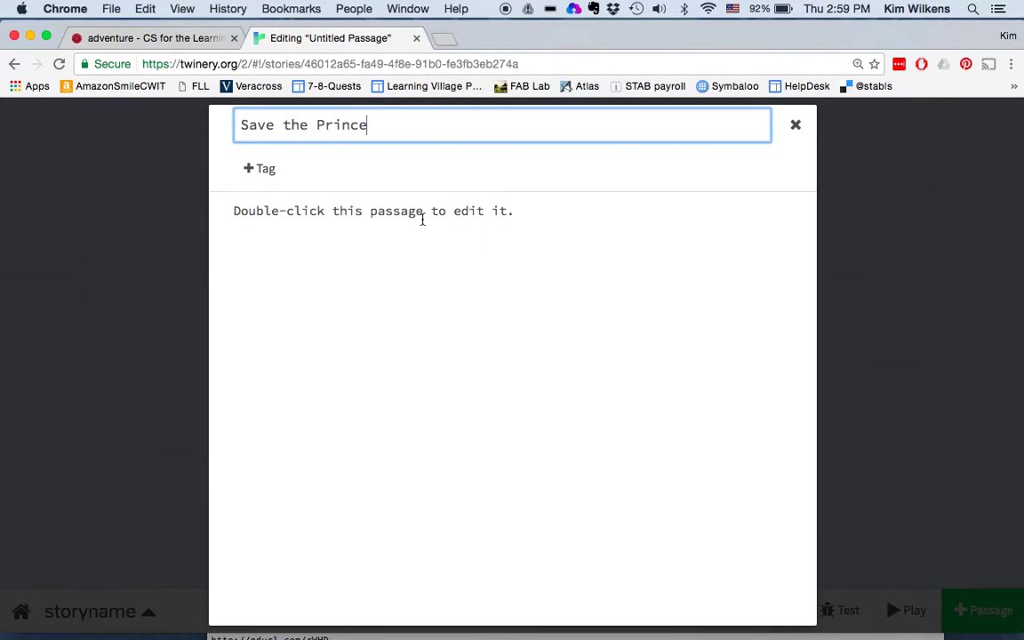
- Replace the passage's placeholder body text with "Sentences introducing my story." followed by a blank line
{"action": "left_click", "coordinate": [382, 198]}
{"action": "left_click_drag", "start_coordinate": [527, 207], "coordinate": [219, 196]}
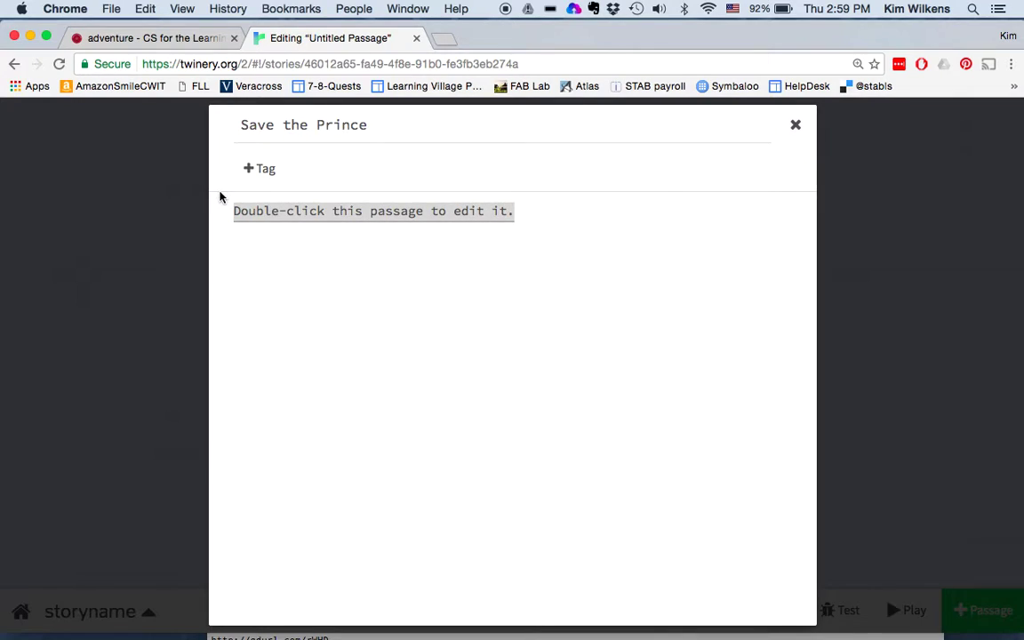
{"action": "type", "text": "P"}
{"action": "key", "text": "BackSpace"}
{"action": "key", "text": "BackSpace"}
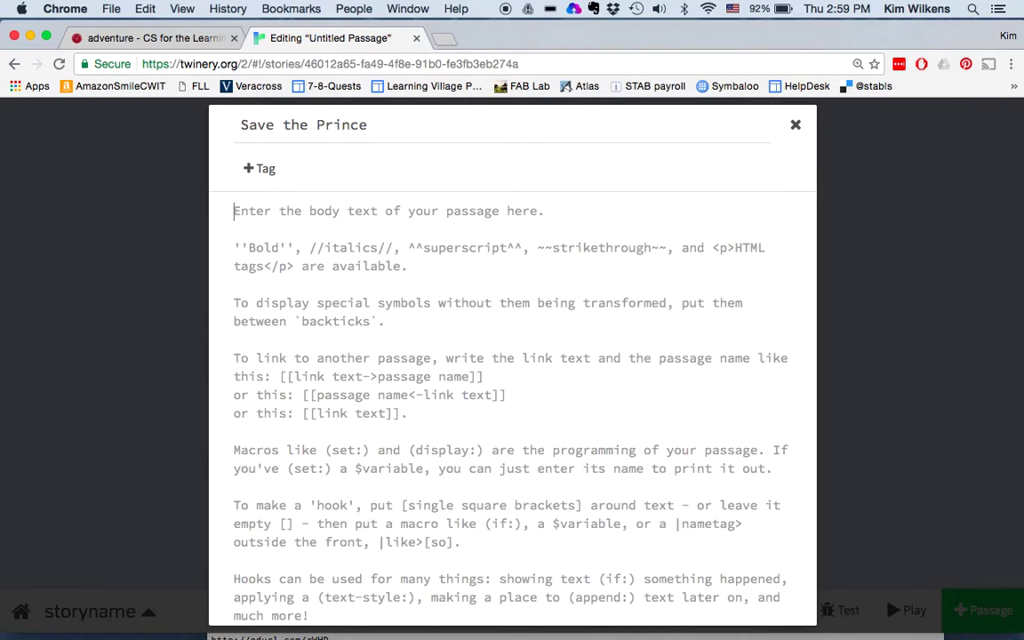
{"action": "type", "text": "Sentences introducing my story."}
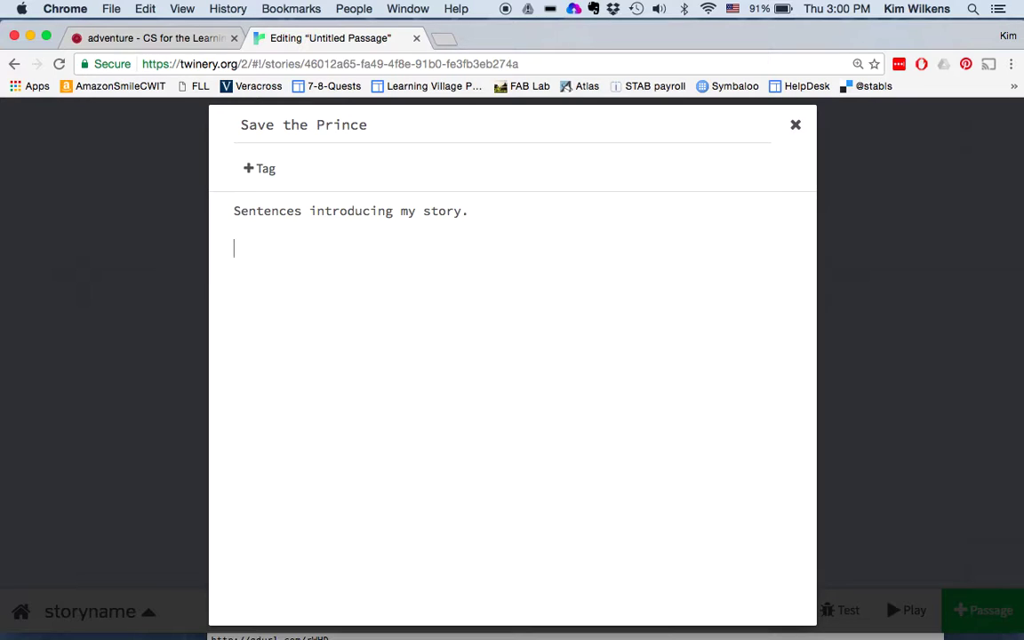
- Copy the example image code, wikimedia credit and the horse and spaceship links from the adventure page into the passage, and close it
{"action": "left_click", "coordinate": [174, 38]}
{"action": "scroll", "coordinate": [320, 434], "scroll_direction": "down", "scroll_amount": 3}
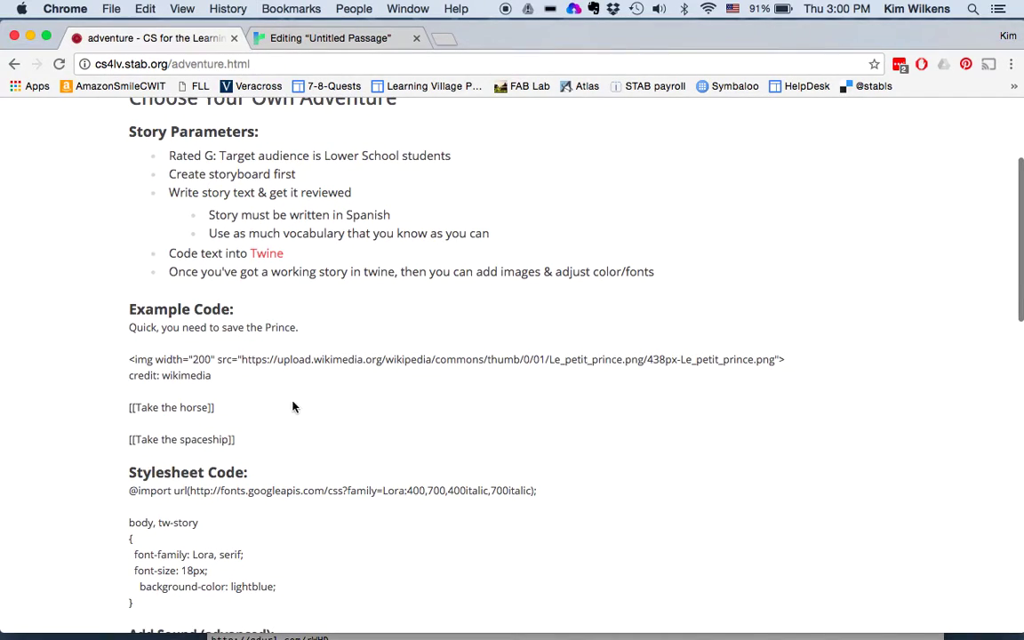
{"action": "left_click_drag", "start_coordinate": [128, 359], "coordinate": [246, 440]}
{"action": "key", "text": "super+c"}
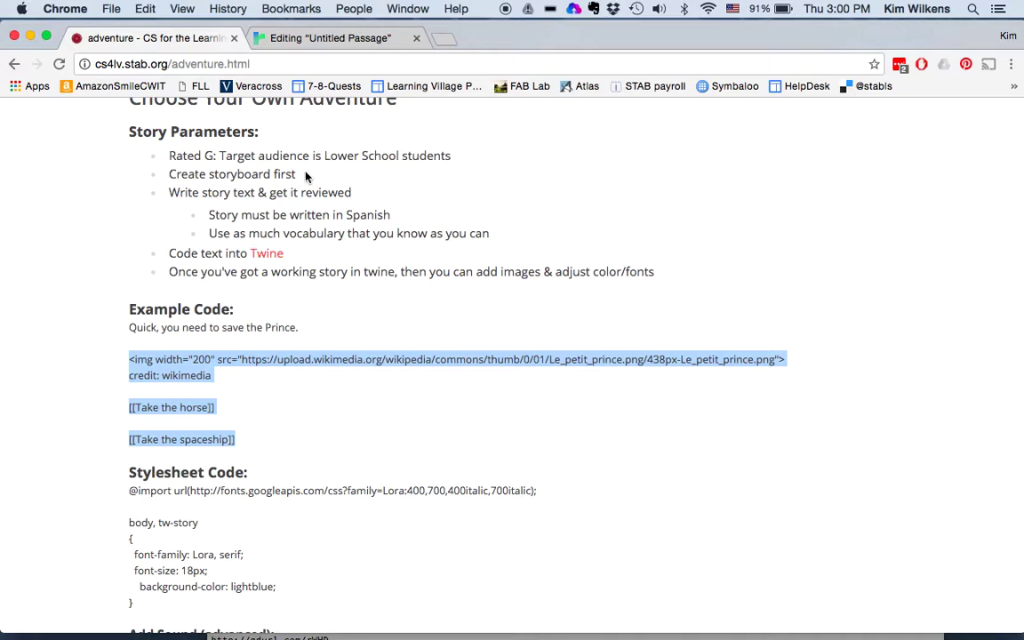
{"action": "left_click", "coordinate": [355, 38]}
{"action": "key", "text": "super+v"}
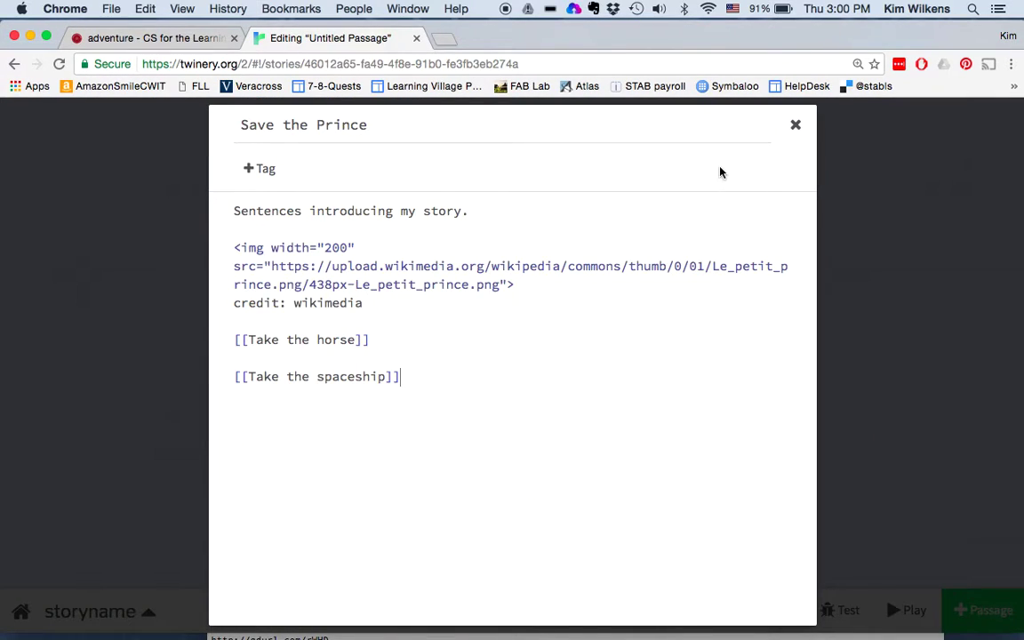
{"action": "left_click", "coordinate": [796, 125]}
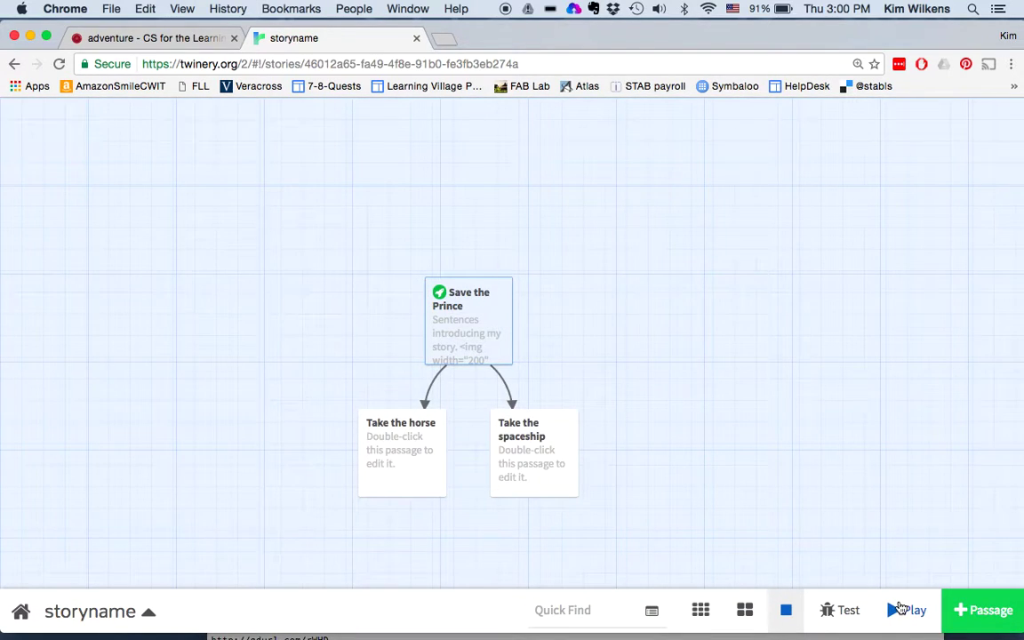
- Play the story to preview its opening passage, close the preview, and reopen the Save the Prince passage for editing
{"action": "left_click", "coordinate": [900, 609]}
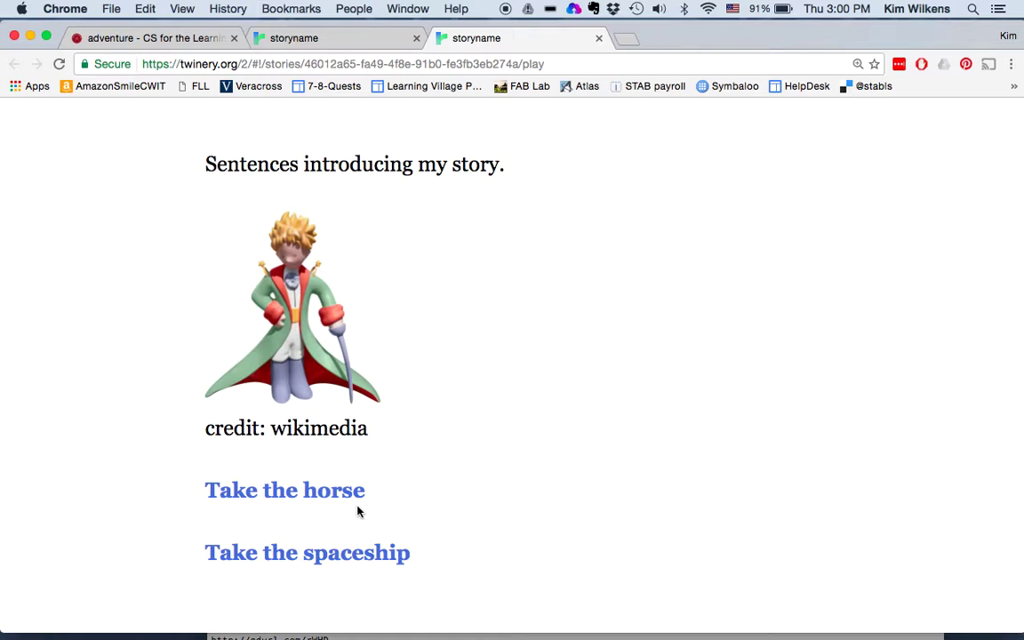
{"action": "left_click", "coordinate": [597, 38]}
{"action": "mouse_move", "coordinate": [381, 440]}
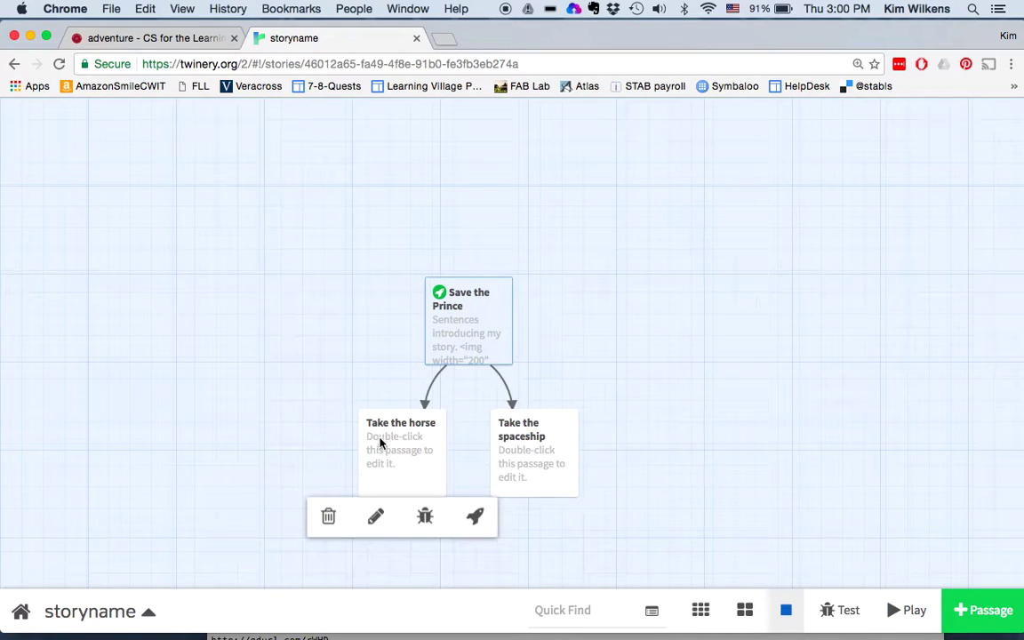
{"action": "mouse_move", "coordinate": [534, 439]}
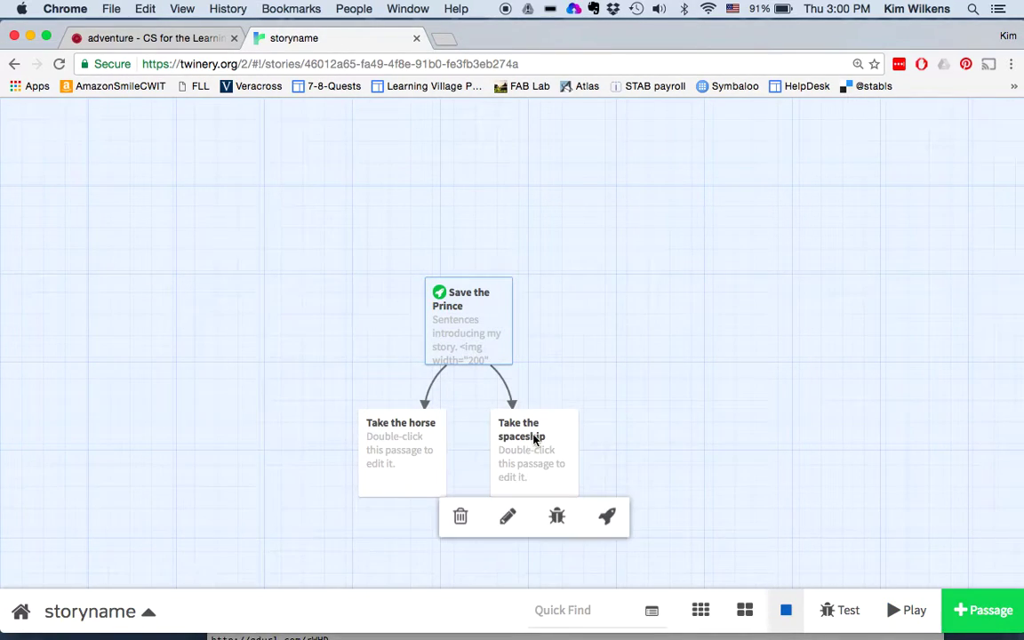
{"action": "mouse_move", "coordinate": [482, 338]}
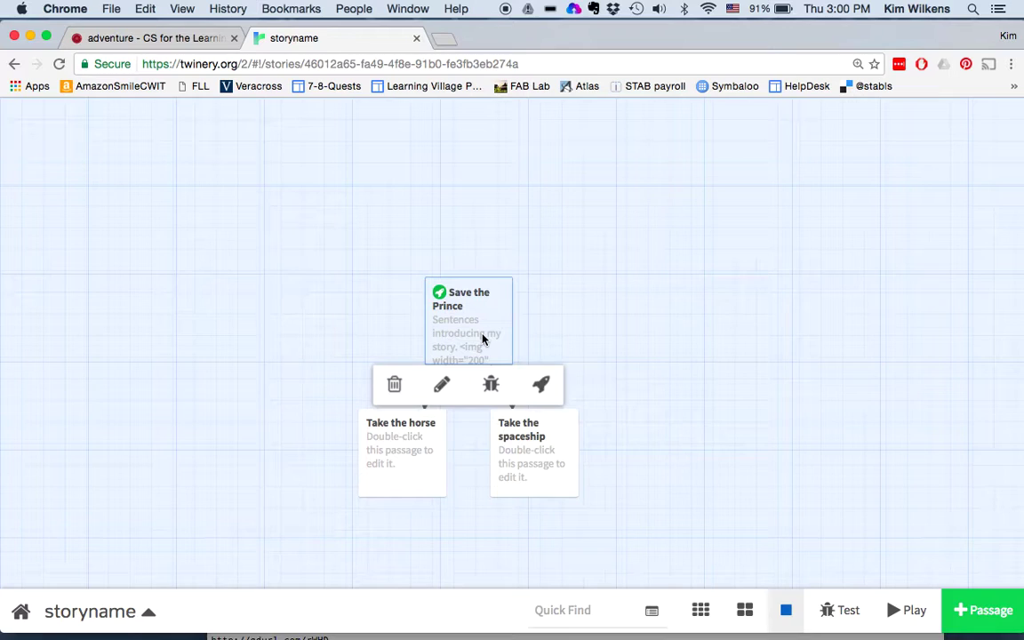
{"action": "left_click", "coordinate": [442, 384]}
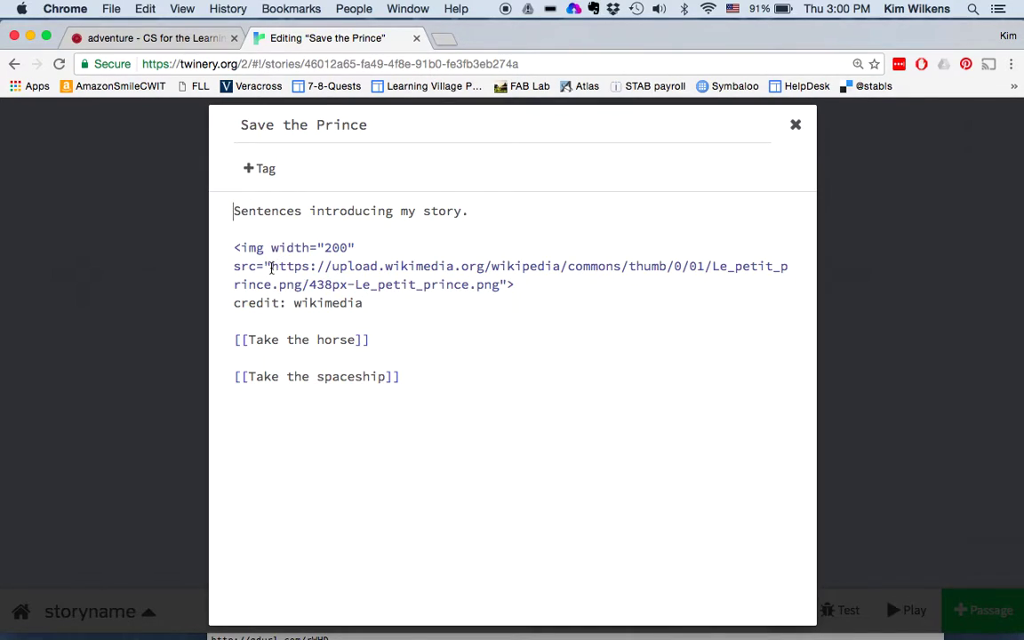
- Search Google Images for "butterfly" in a new browser tab
{"action": "left_click", "coordinate": [446, 40]}
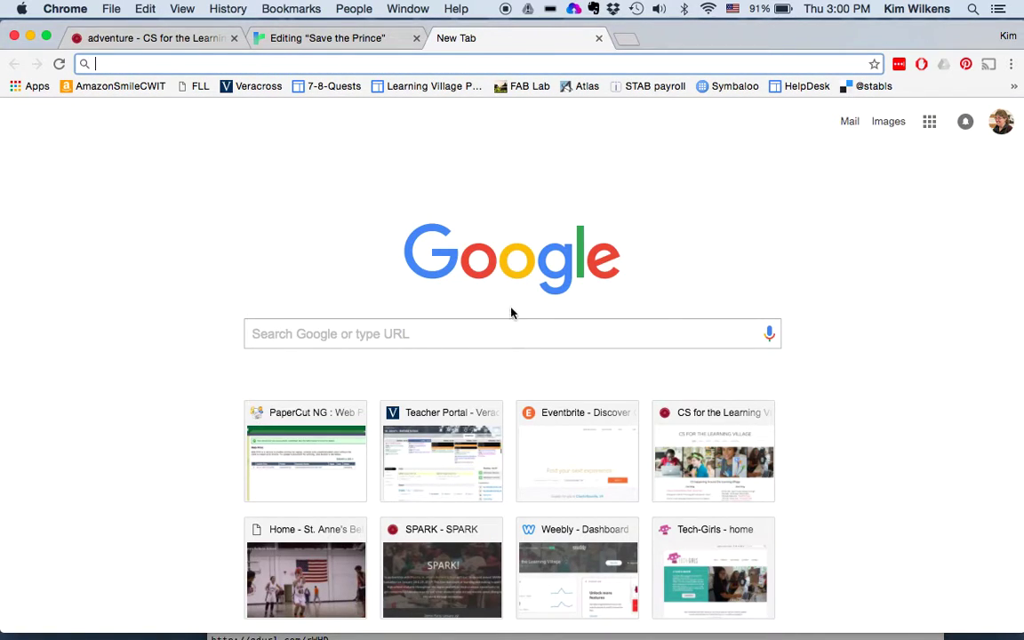
{"action": "left_click", "coordinate": [516, 331]}
{"action": "type", "text": "butterfly"}
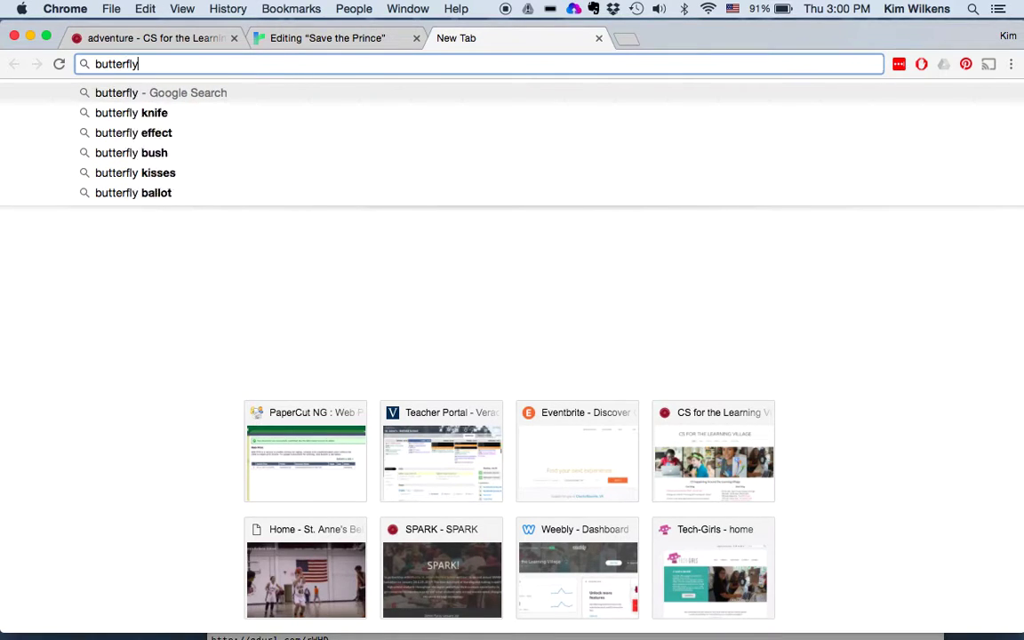
{"action": "key", "text": "Return"}
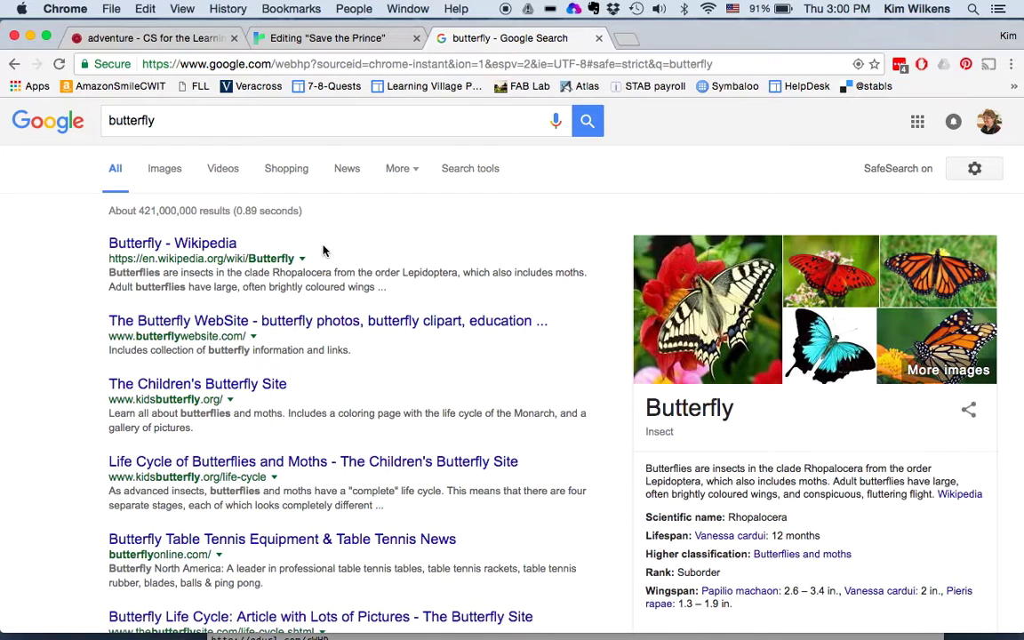
{"action": "left_click", "coordinate": [177, 175]}
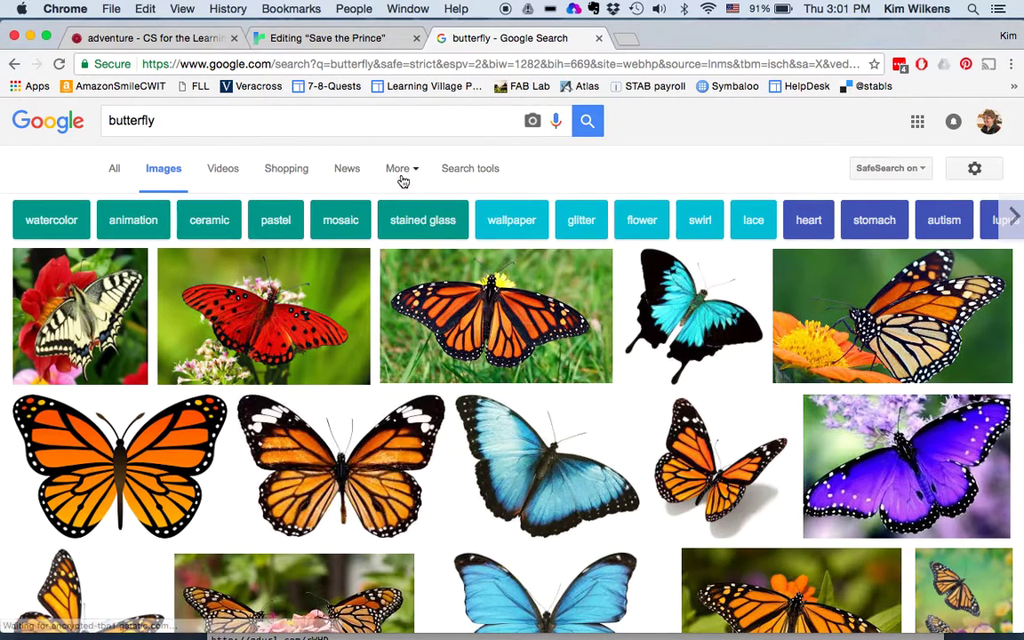
- Filter the butterfly images to those labeled for reuse, of clip art type, with a transparent background
{"action": "left_click", "coordinate": [468, 168]}
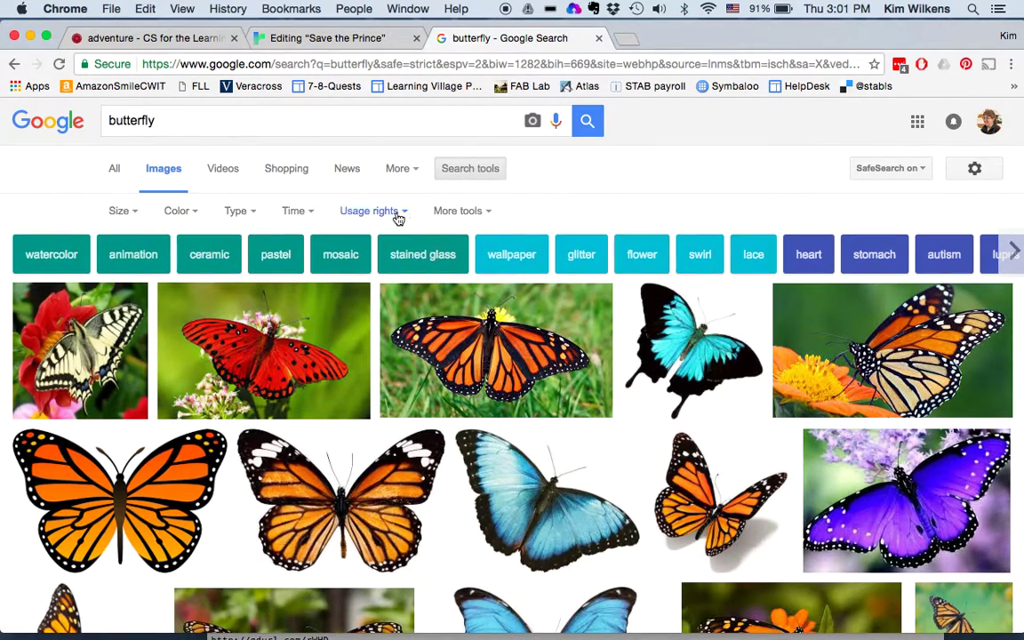
{"action": "left_click", "coordinate": [399, 214]}
{"action": "left_click", "coordinate": [385, 281]}
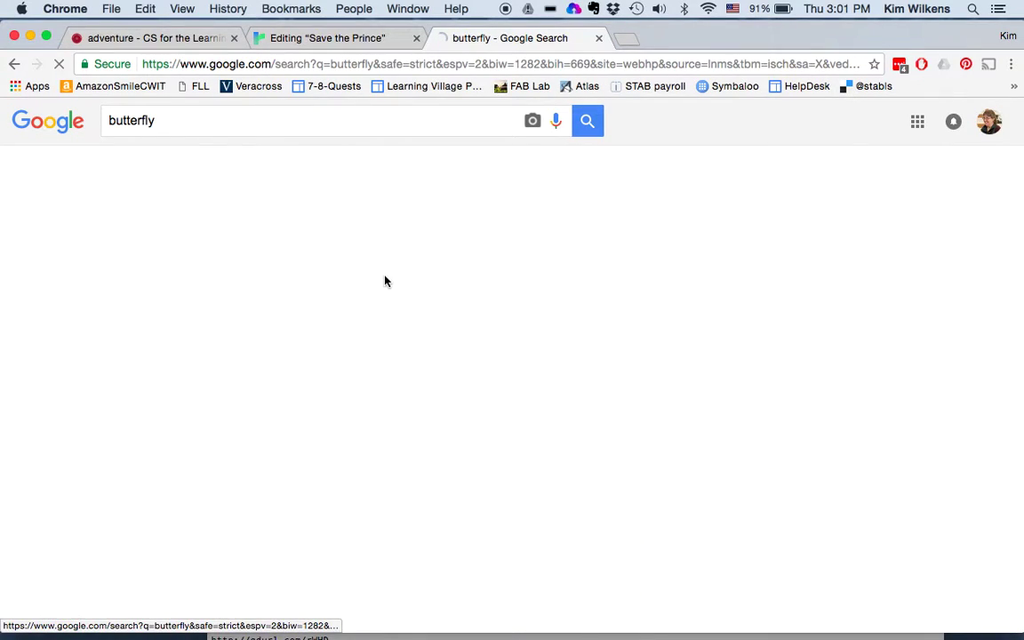
{"action": "left_click", "coordinate": [240, 217]}
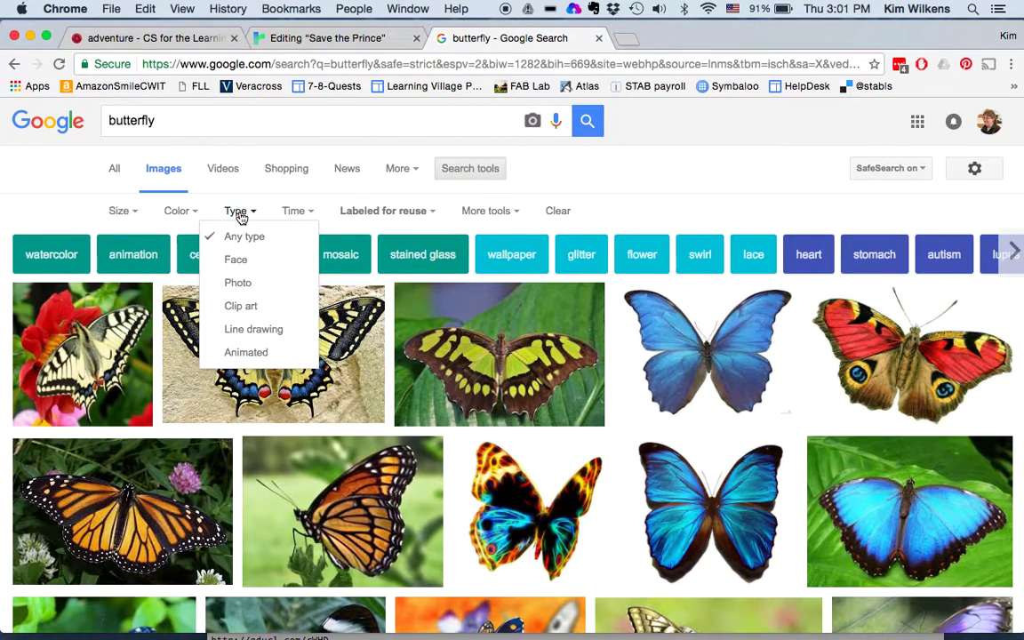
{"action": "left_click", "coordinate": [240, 305]}
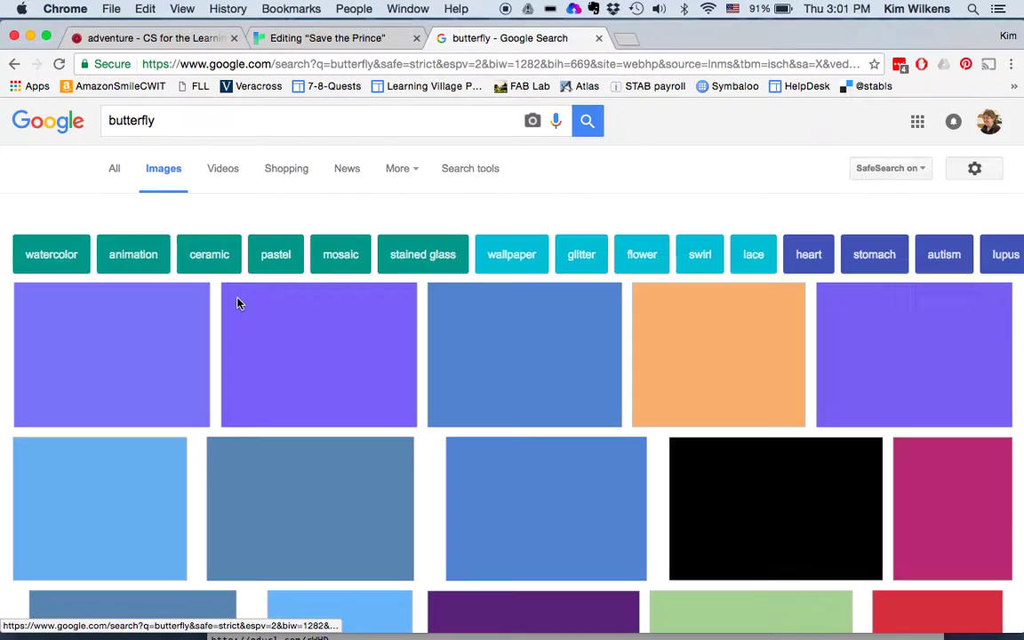
{"action": "left_click", "coordinate": [188, 213]}
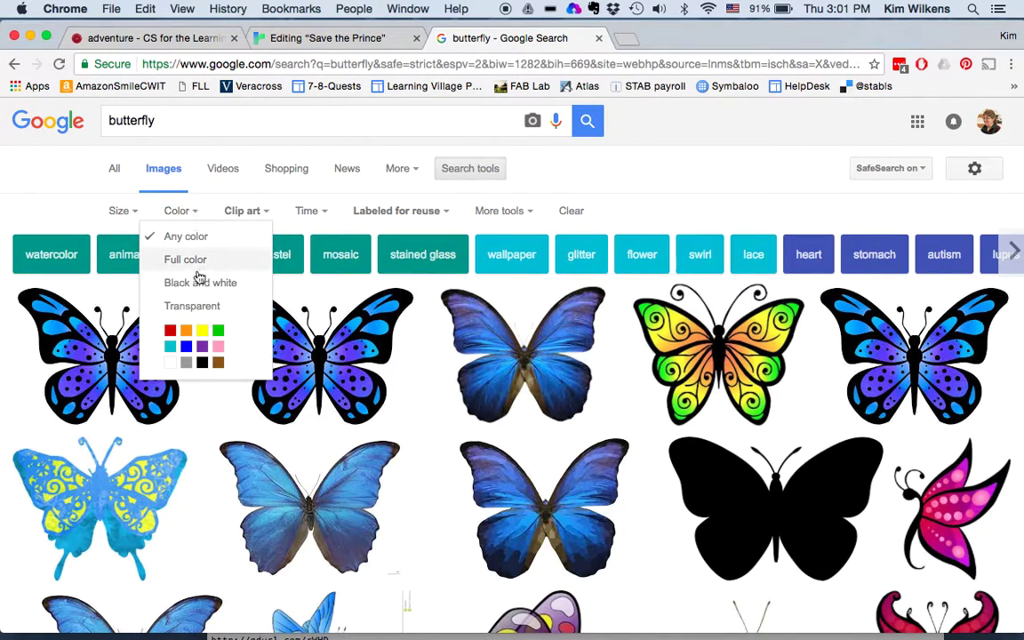
{"action": "left_click", "coordinate": [207, 308]}
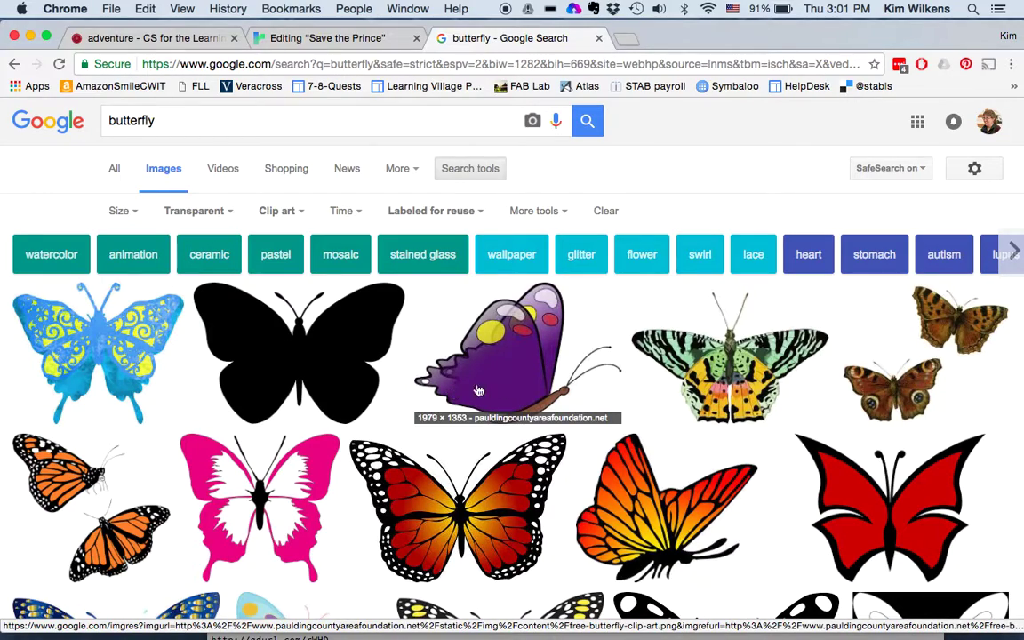
- Browse the filtered butterflies and preview the yellow and black Pixabay illustration
{"action": "scroll", "coordinate": [597, 401], "scroll_direction": "down", "scroll_amount": 5}
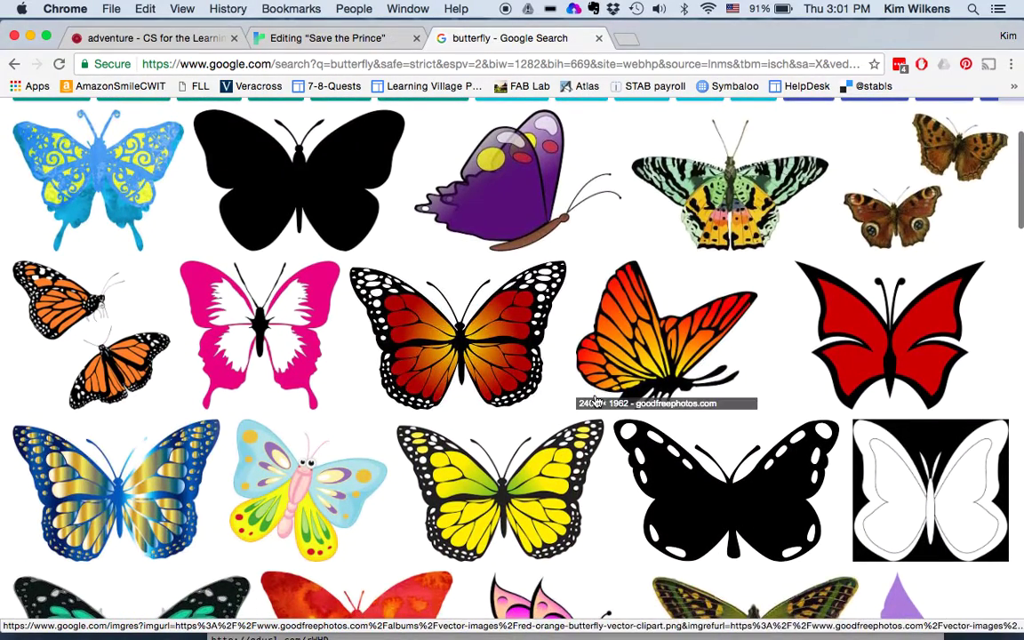
{"action": "left_click", "coordinate": [564, 463]}
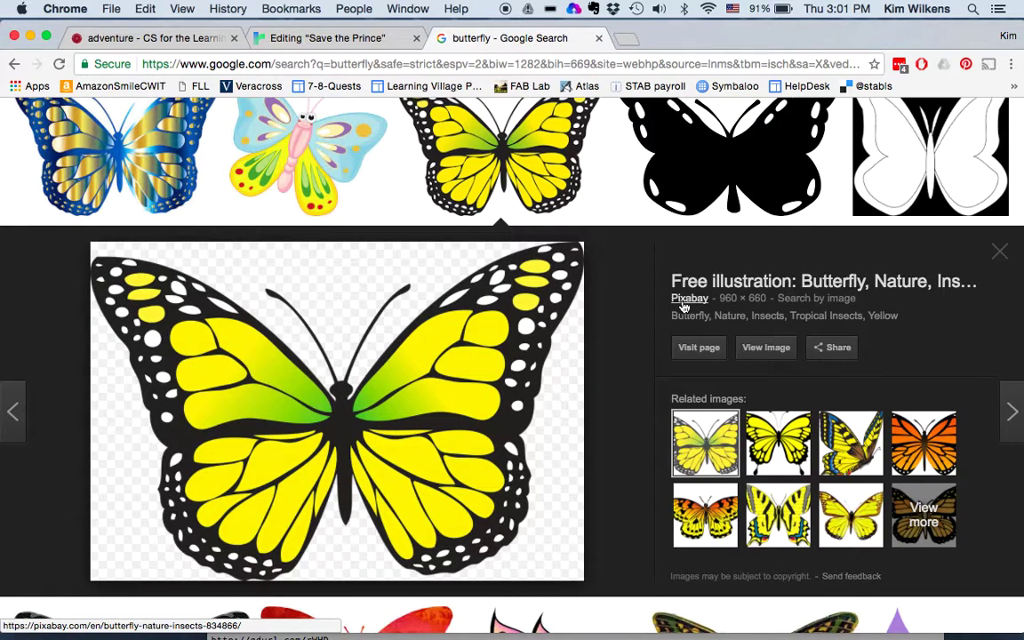
{"action": "scroll", "coordinate": [537, 284], "scroll_direction": "up", "scroll_amount": 3}
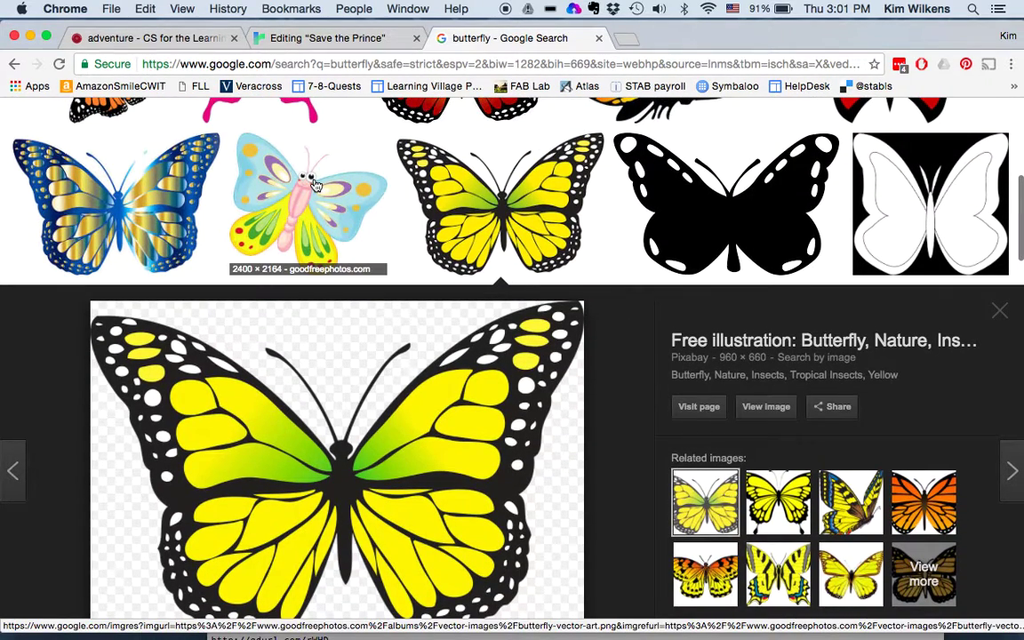
- Open the full-size Good Free Photos cartoon butterfly with blue and yellow wings and copy its image address
{"action": "left_click", "coordinate": [302, 186]}
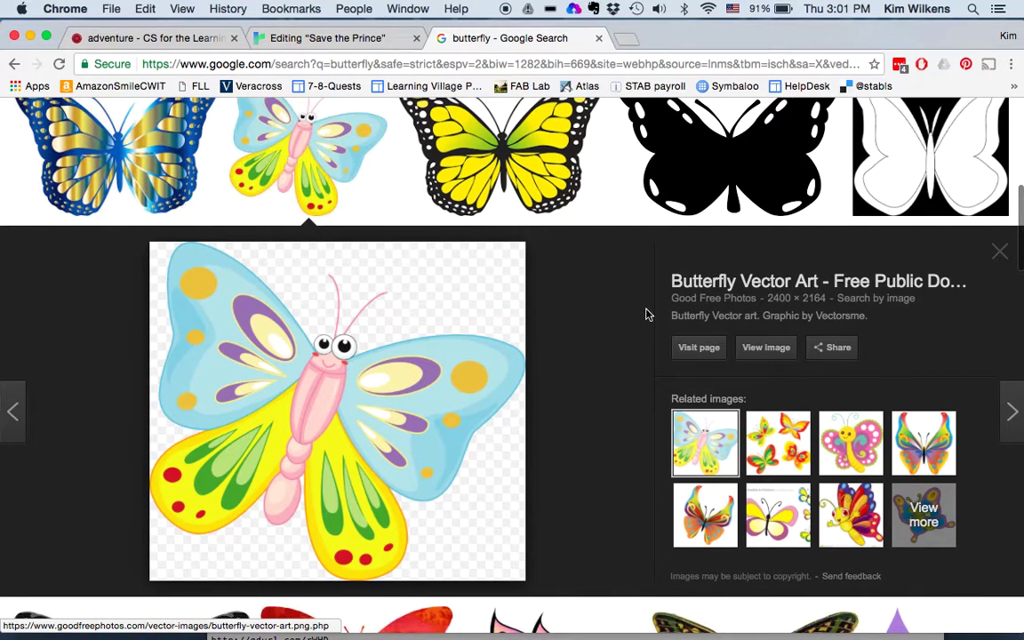
{"action": "left_click", "coordinate": [755, 348]}
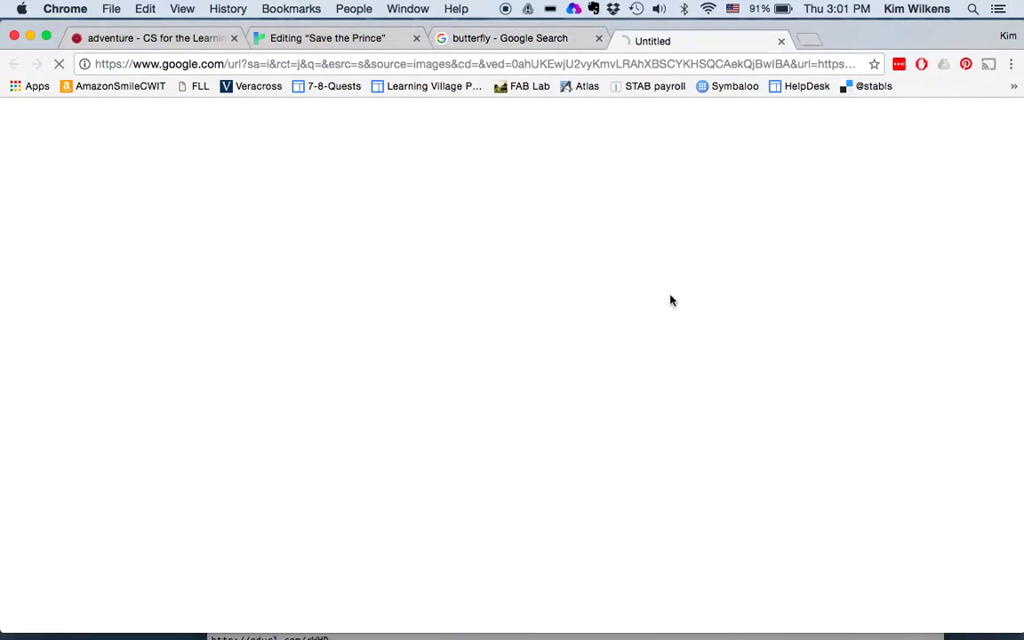
{"action": "left_click", "coordinate": [455, 65]}
{"action": "key", "text": "super+c"}
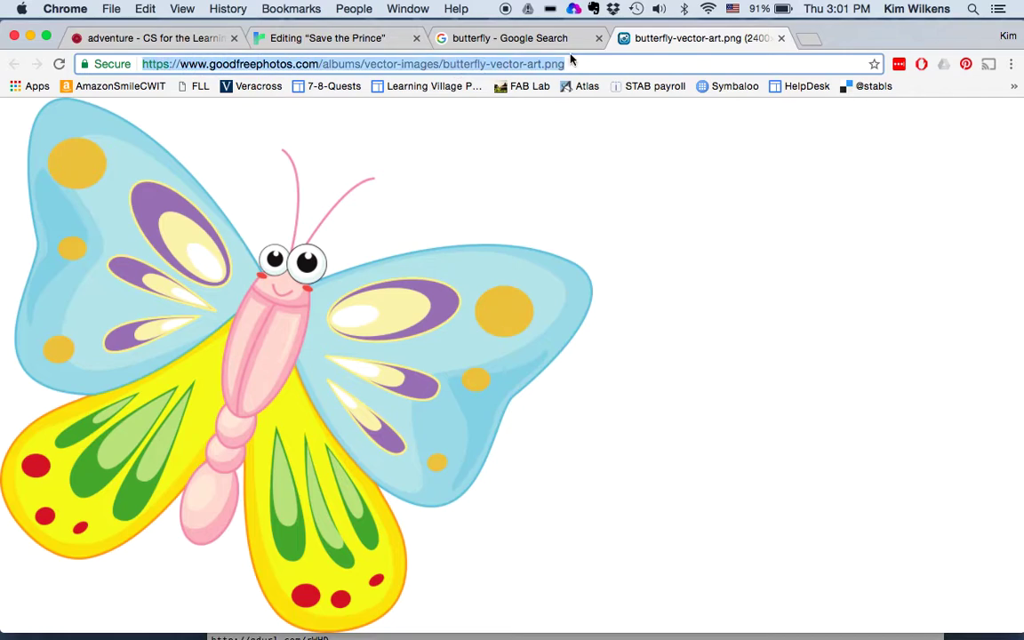
- Replace the image source in the Save the Prince passage with the copied butterfly-vector-art.png address
{"action": "left_click", "coordinate": [334, 39]}
{"action": "left_click_drag", "start_coordinate": [500, 285], "coordinate": [273, 260]}
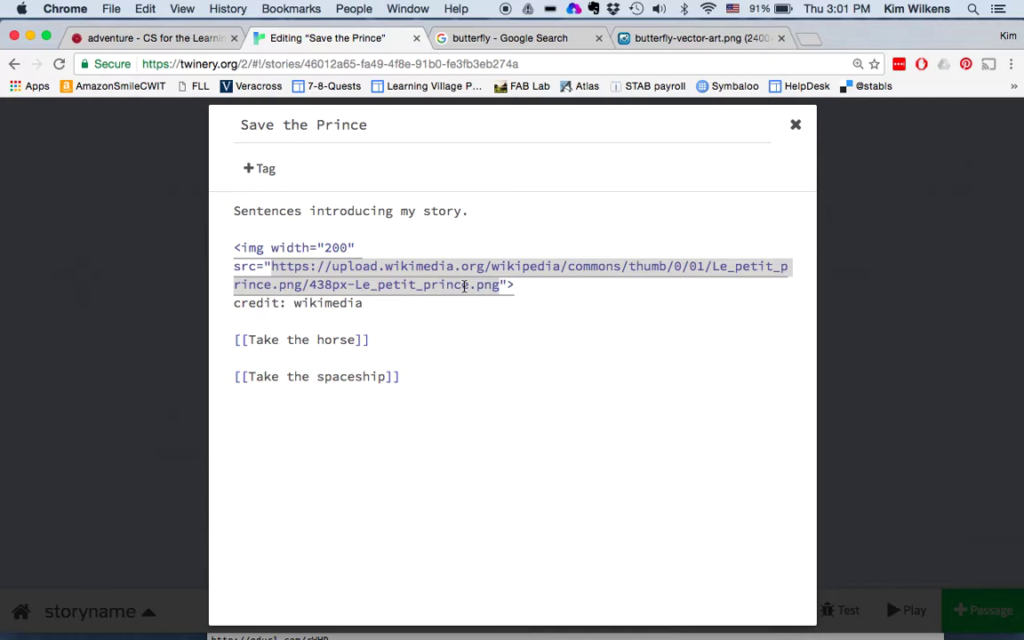
{"action": "key", "text": "super+v"}
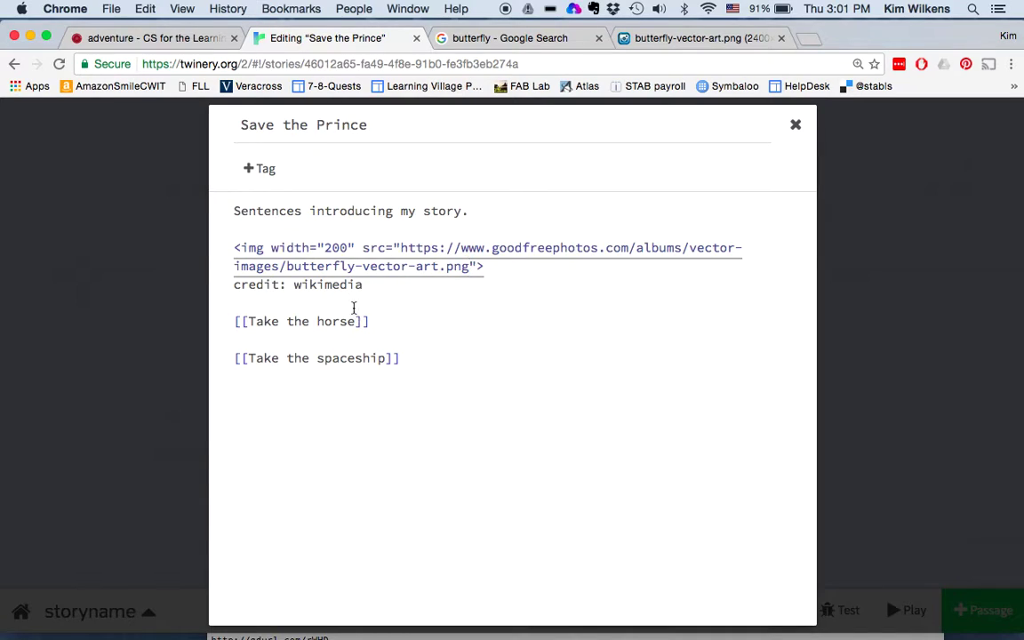
- Rename the Save the Prince passage as "Save the Butterfly"
{"action": "left_click", "coordinate": [373, 117]}
{"action": "key", "text": "BackSpace"}
{"action": "key", "text": "BackSpace"}
{"action": "key", "text": "BackSpace"}
{"action": "key", "text": "BackSpace"}
{"action": "key", "text": "BackSpace"}
{"action": "key", "text": "BackSpace"}
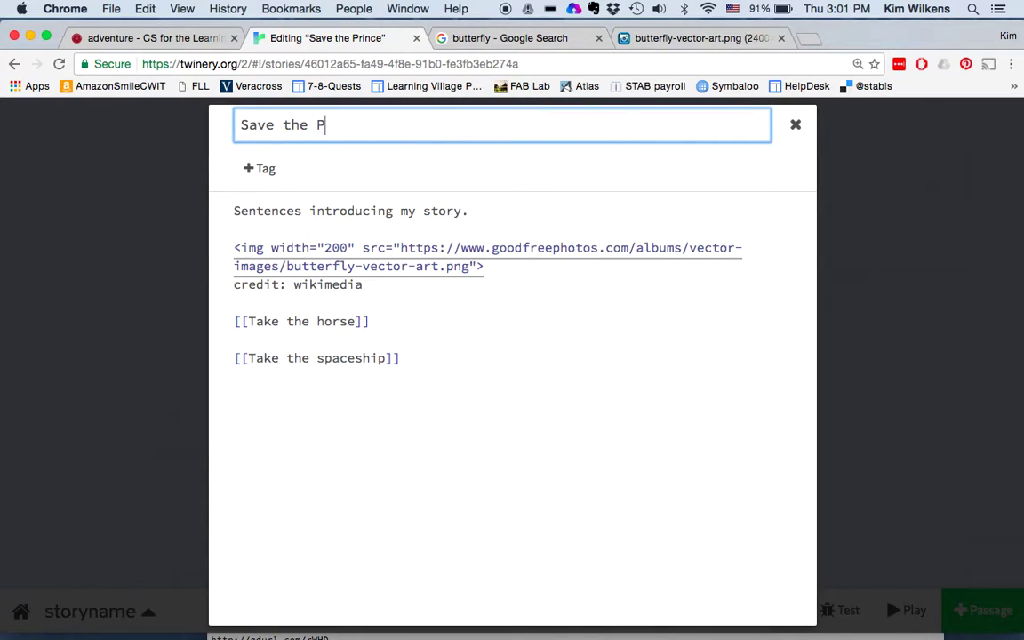
{"action": "type", "text": "Butterfly"}
- Change the "Take the horse" link in the passage to "Fly to the flower"
{"action": "left_click_drag", "start_coordinate": [354, 321], "coordinate": [250, 321]}
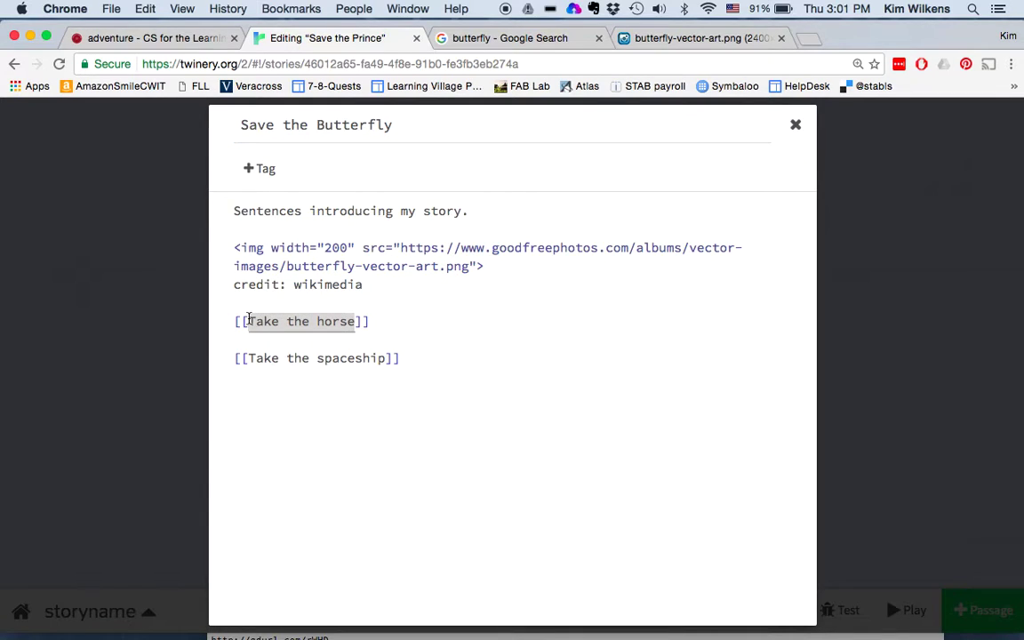
{"action": "type", "text": "Fly the"}
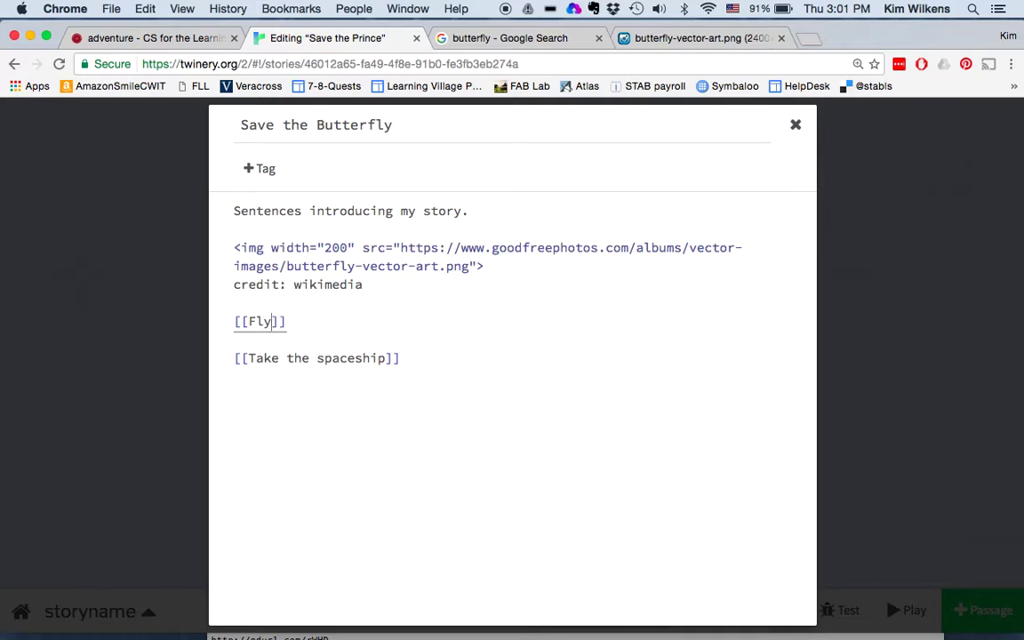
{"action": "key", "text": "BackSpace"}
{"action": "key", "text": "BackSpace"}
{"action": "key", "text": "BackSpace"}
{"action": "type", "text": "o the flower"}
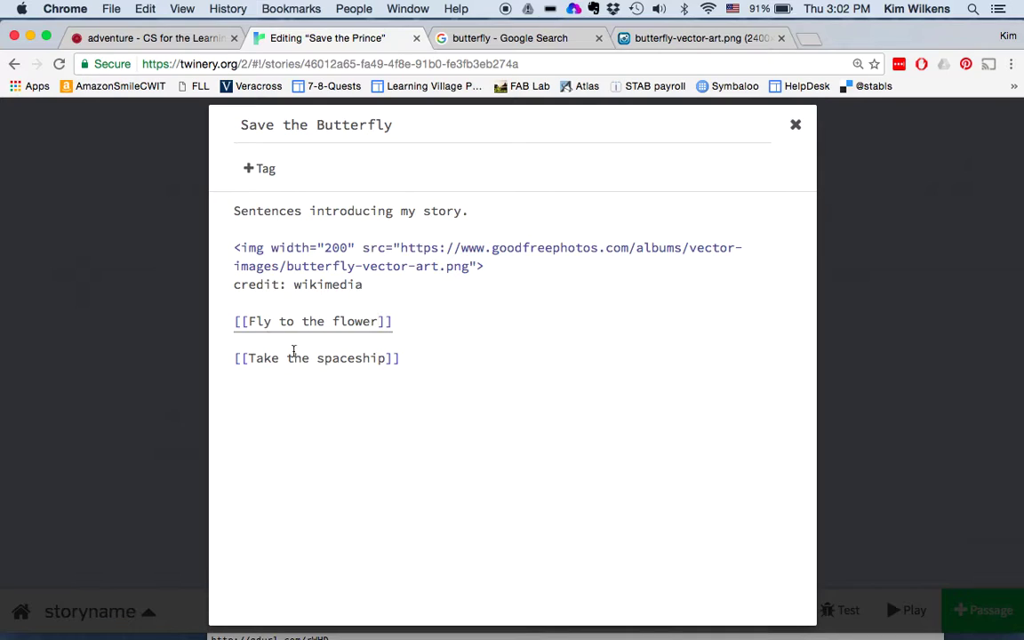
- Change the "Take the spaceship" link to "Fly to the pont" and close the passage editor
{"action": "left_click_drag", "start_coordinate": [386, 358], "coordinate": [250, 359]}
{"action": "type", "text": "Fly to "}
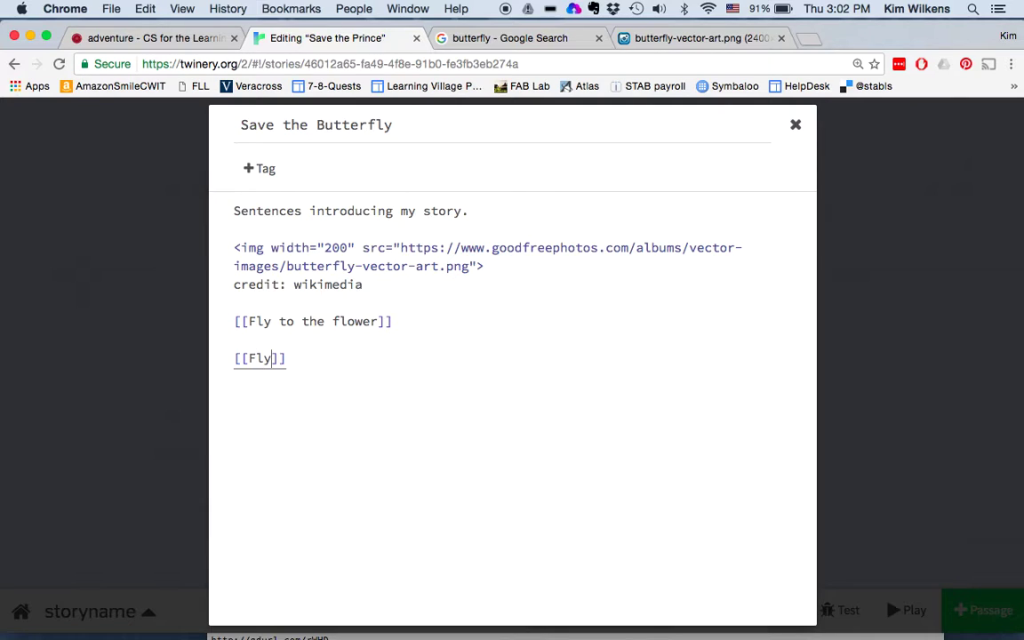
{"action": "type", "text": "the pont"}
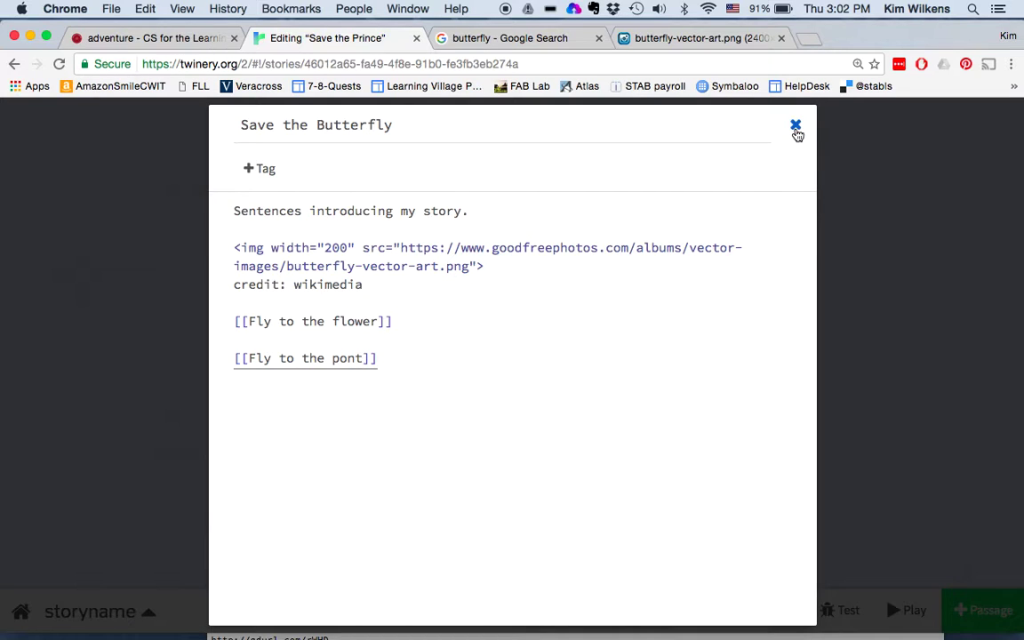
{"action": "left_click", "coordinate": [797, 126]}
- Play the story to check the butterfly image and links in the opening passage, and close the preview
{"action": "mouse_move", "coordinate": [384, 449]}
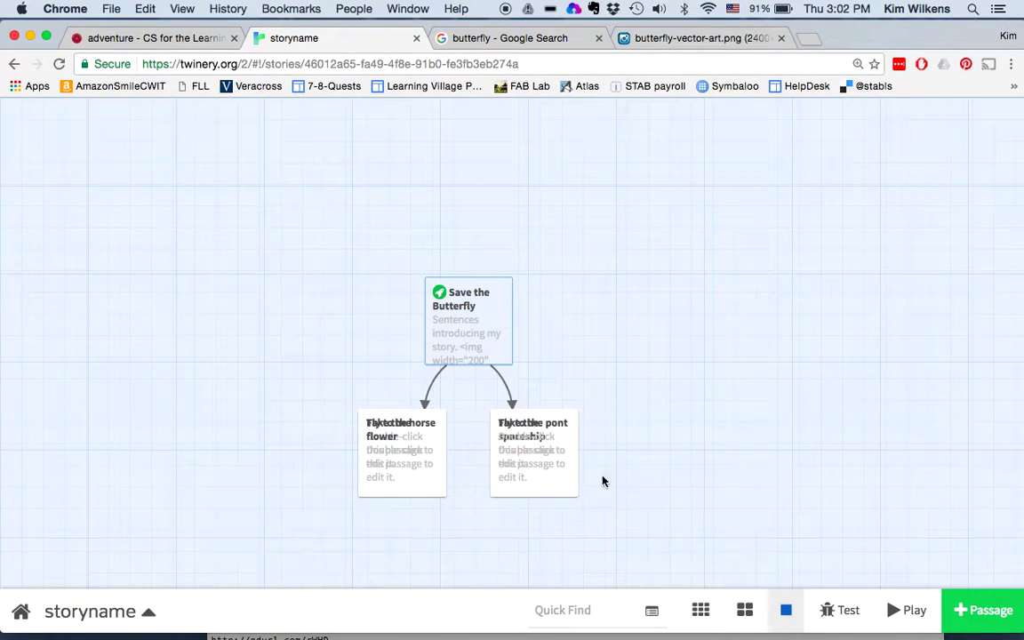
{"action": "left_click", "coordinate": [902, 610]}
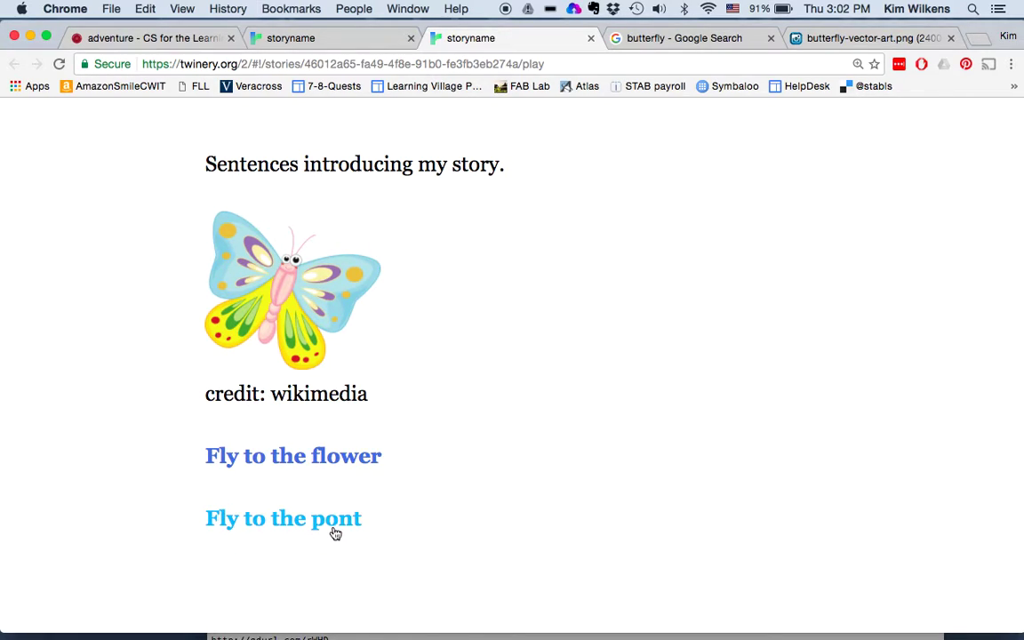
{"action": "left_click", "coordinate": [589, 40]}
- Open the butterfly image's source web page from the search results, and reopen the Save the Butterfly passage for editing
{"action": "left_click", "coordinate": [530, 42]}
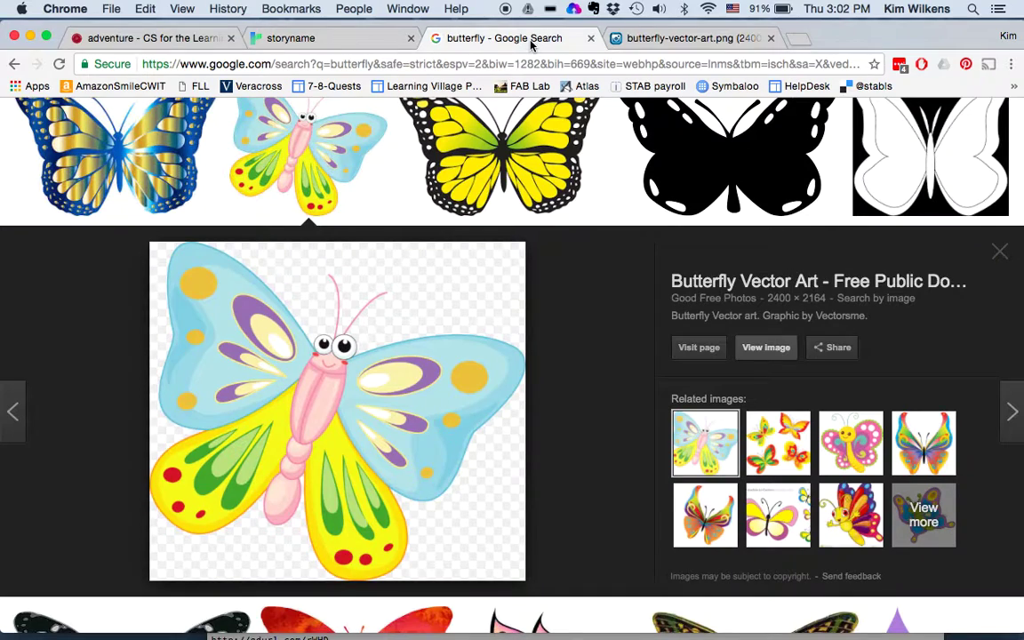
{"action": "left_click", "coordinate": [704, 351]}
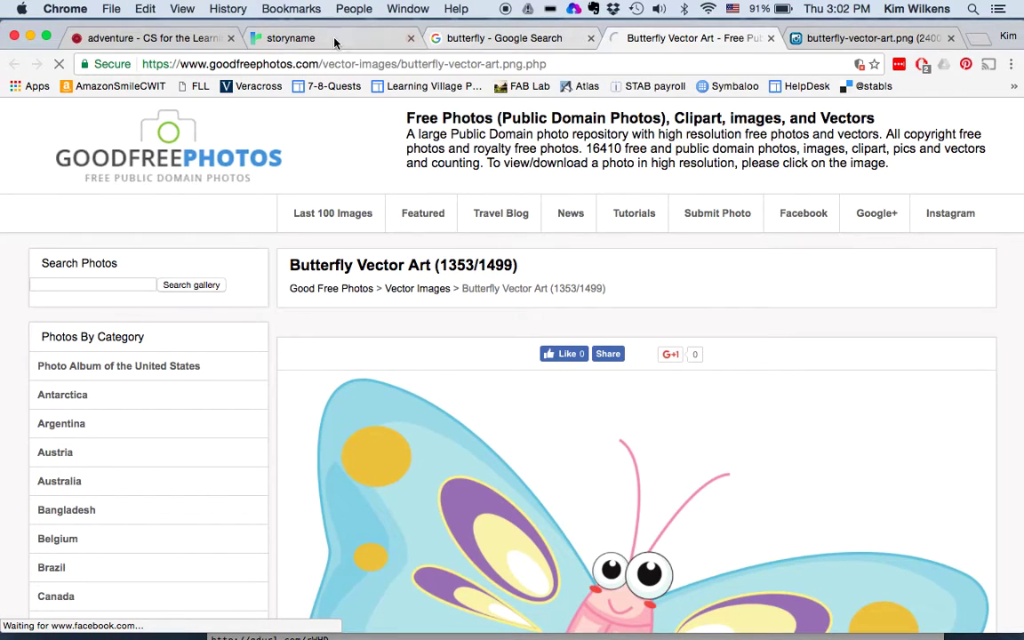
{"action": "left_click", "coordinate": [302, 37]}
{"action": "mouse_move", "coordinate": [438, 328]}
{"action": "left_click", "coordinate": [441, 384]}
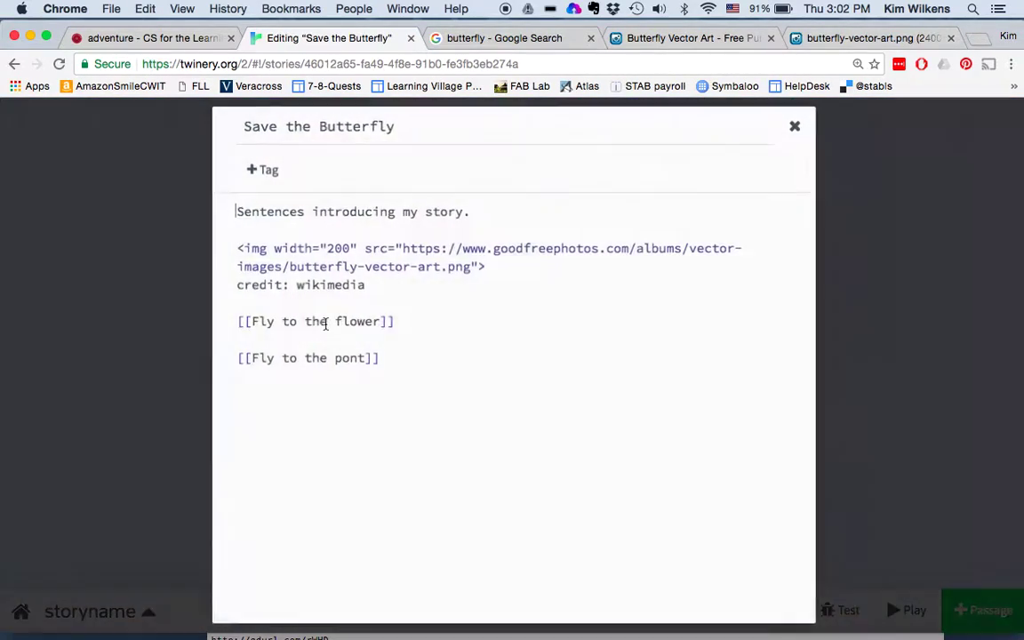
- Change the image credit in the Save the Butterfly passage to "goodfreephotos"
{"action": "left_click", "coordinate": [367, 285]}
{"action": "key", "text": "BackSpace"}
{"action": "key", "text": "BackSpace"}
{"action": "key", "text": "BackSpace"}
{"action": "key", "text": "BackSpace"}
{"action": "key", "text": "BackSpace"}
{"action": "key", "text": "BackSpace"}
{"action": "key", "text": "BackSpace"}
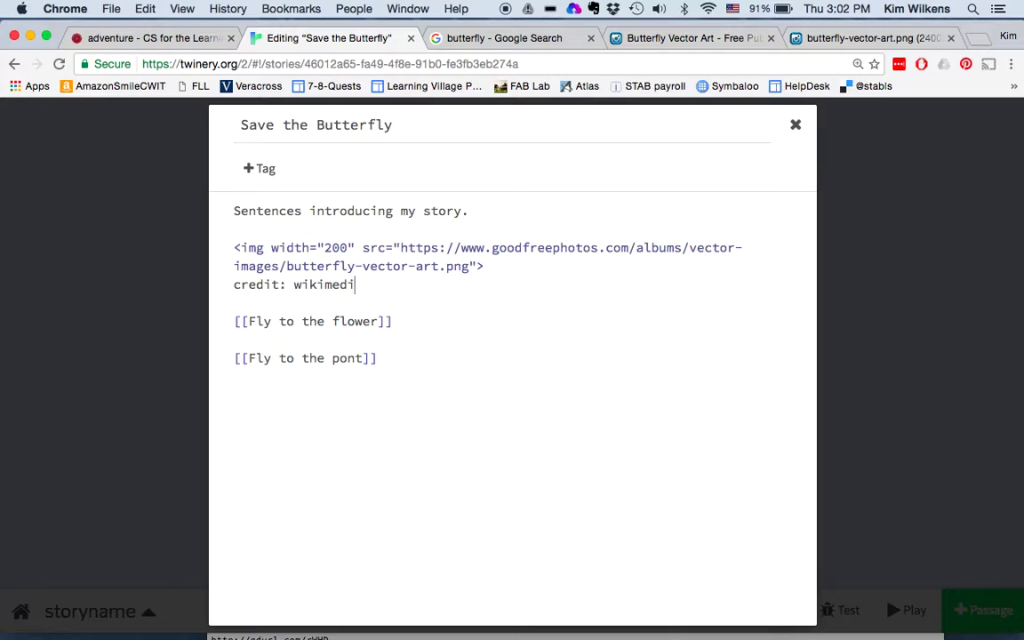
{"action": "key", "text": "BackSpace"}
{"action": "key", "text": "BackSpace"}
{"action": "type", "text": "goodfreephotos"}
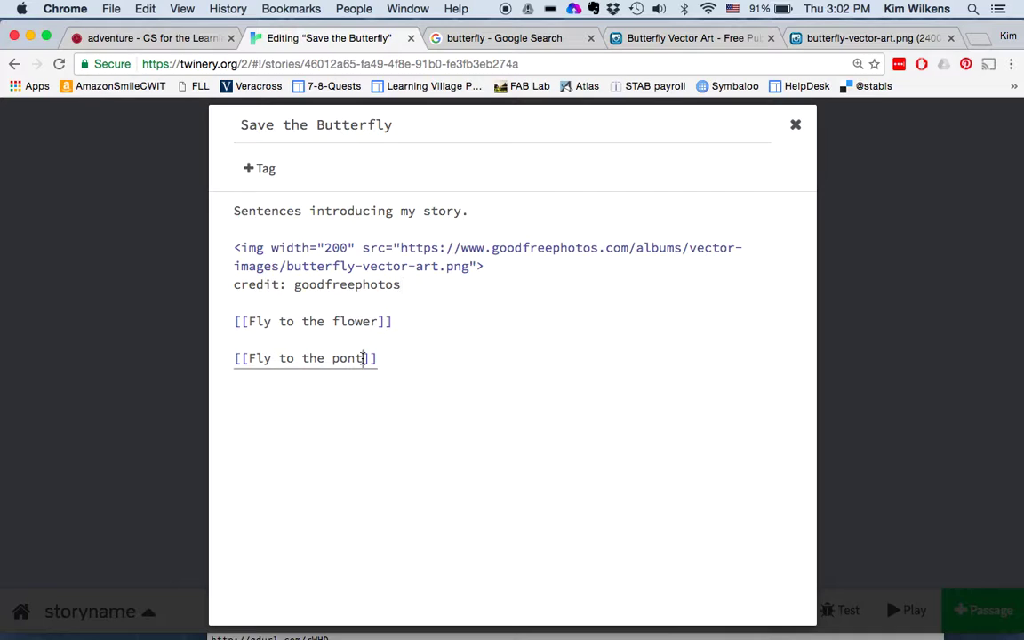
- Correct the second link to "Fly to the pond" and close the passage editor
{"action": "key", "text": "BackSpace"}
{"action": "type", "text": "d"}
{"action": "left_click", "coordinate": [796, 127]}
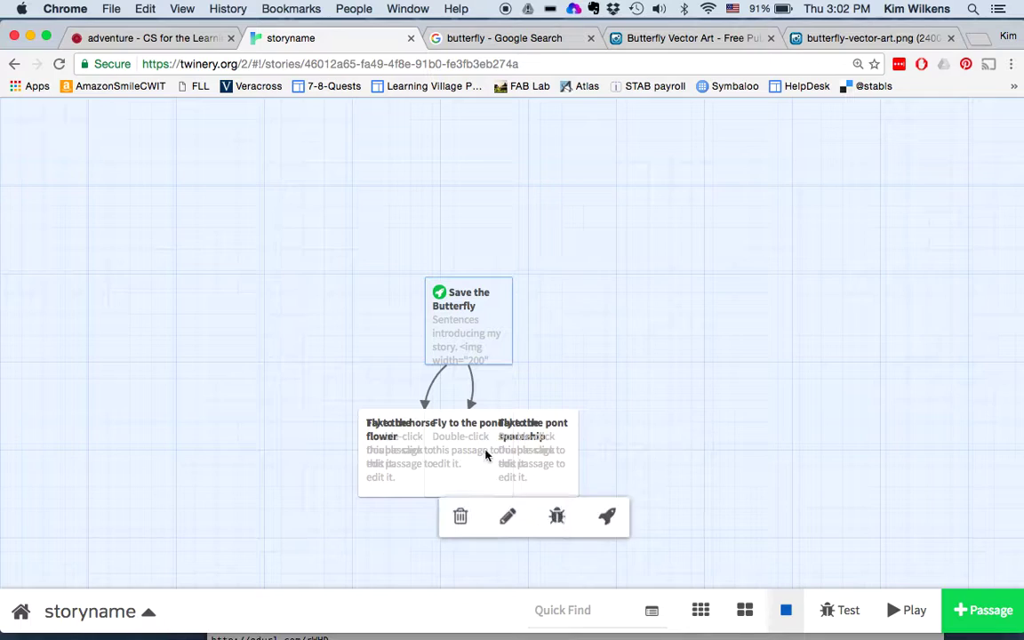
- Spread out the overlapping passages, moving Fly to the flower to one side and the unlinked passages to the other side of Fly to the pond
{"action": "left_click_drag", "start_coordinate": [418, 445], "coordinate": [340, 433]}
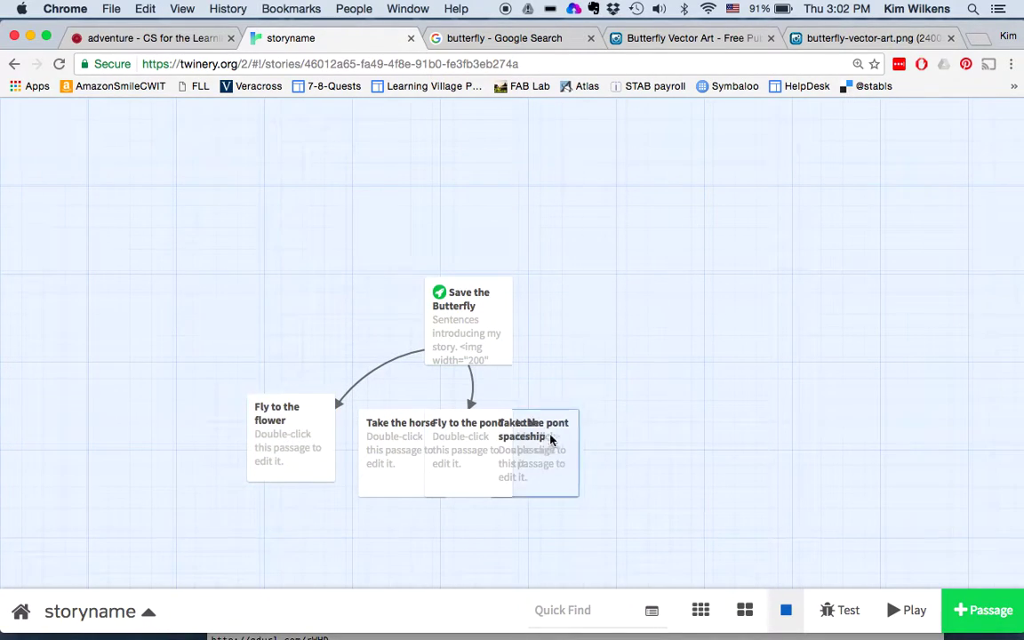
{"action": "mouse_move", "coordinate": [538, 440]}
{"action": "left_mouse_down"}
{"action": "mouse_move", "coordinate": [716, 372]}
{"action": "mouse_move", "coordinate": [546, 444]}
{"action": "left_mouse_up"}
{"action": "left_click_drag", "start_coordinate": [418, 444], "coordinate": [665, 389]}
{"action": "left_click_drag", "start_coordinate": [525, 457], "coordinate": [609, 308]}
{"action": "left_click_drag", "start_coordinate": [379, 433], "coordinate": [722, 457]}
- Delete the unlinked passages Fly to the pont, Take the horse and Take the spaceship from the story map
{"action": "mouse_move", "coordinate": [698, 533]}
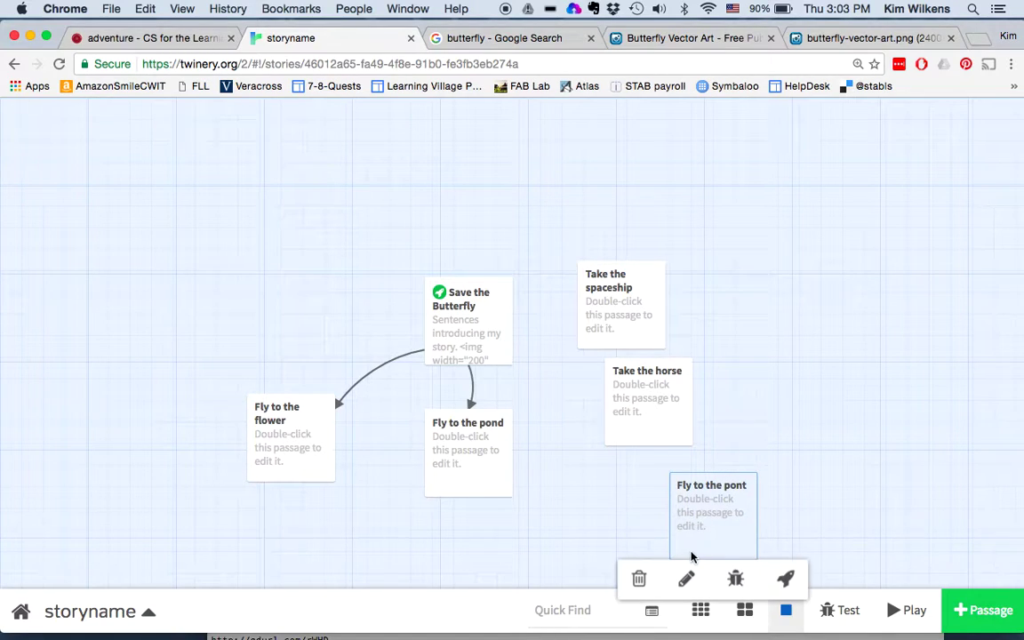
{"action": "left_click", "coordinate": [639, 577]}
{"action": "left_click", "coordinate": [700, 249]}
{"action": "mouse_move", "coordinate": [681, 391]}
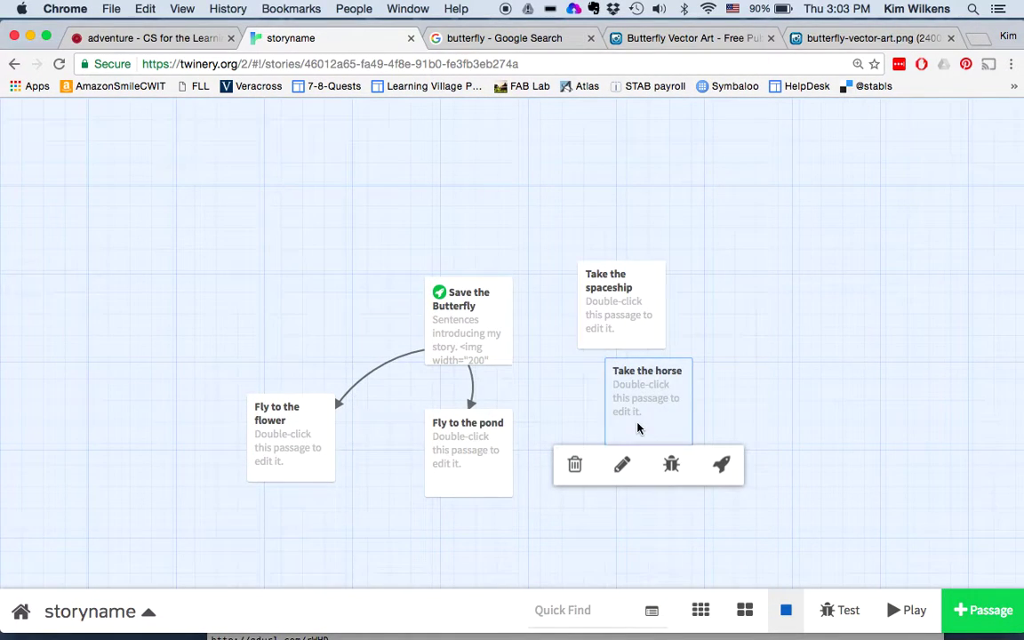
{"action": "left_click", "coordinate": [574, 464]}
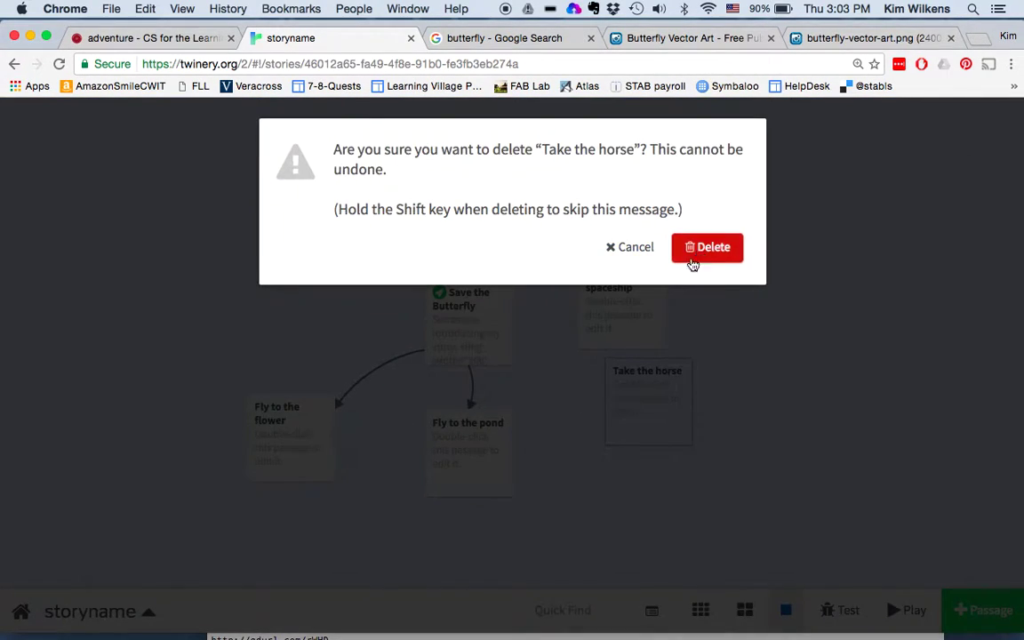
{"action": "left_click", "coordinate": [692, 265]}
{"action": "mouse_move", "coordinate": [632, 333]}
{"action": "left_click", "coordinate": [551, 372]}
{"action": "left_click", "coordinate": [699, 250]}
- Replace the Fly to the pond passage's placeholder text with "Had a failure & need to restart." and a [[Save the Butterfly]] link below it
{"action": "mouse_move", "coordinate": [469, 407]}
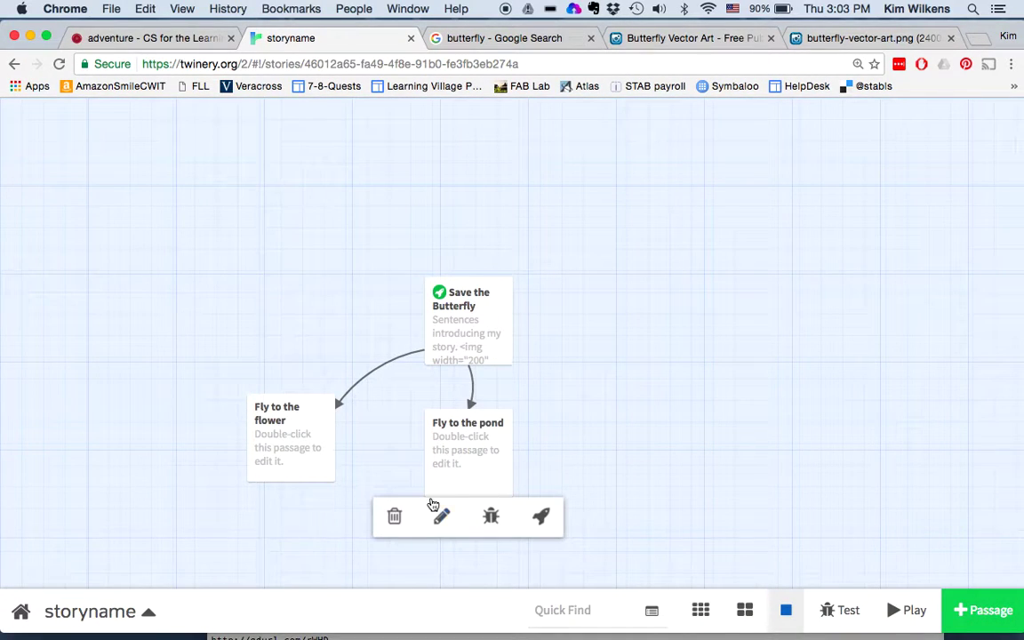
{"action": "left_click", "coordinate": [441, 517]}
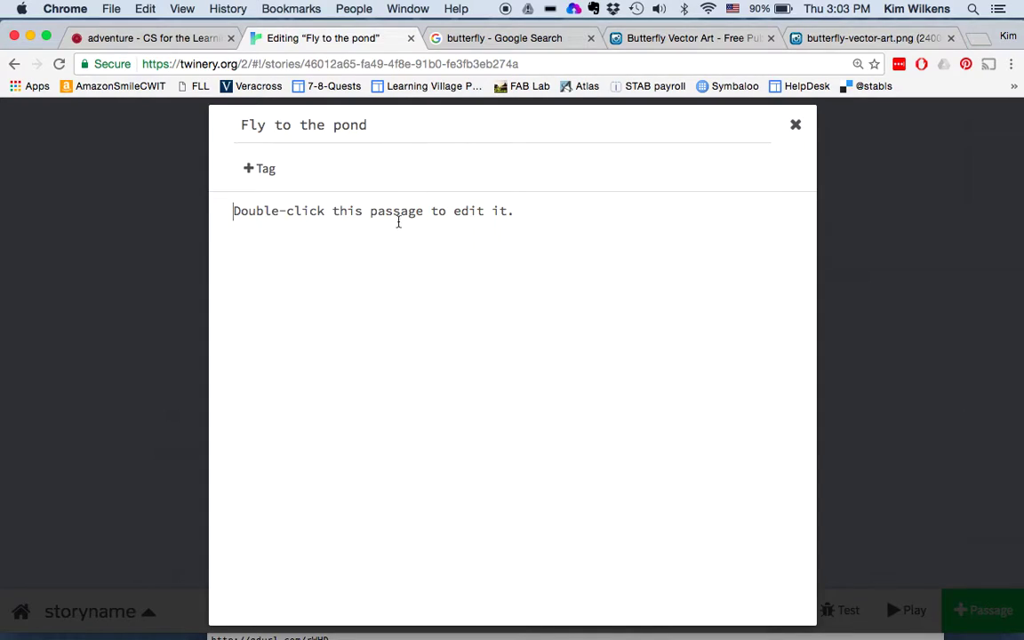
{"action": "left_click", "coordinate": [402, 214]}
{"action": "left_click_drag", "start_coordinate": [525, 209], "coordinate": [206, 214]}
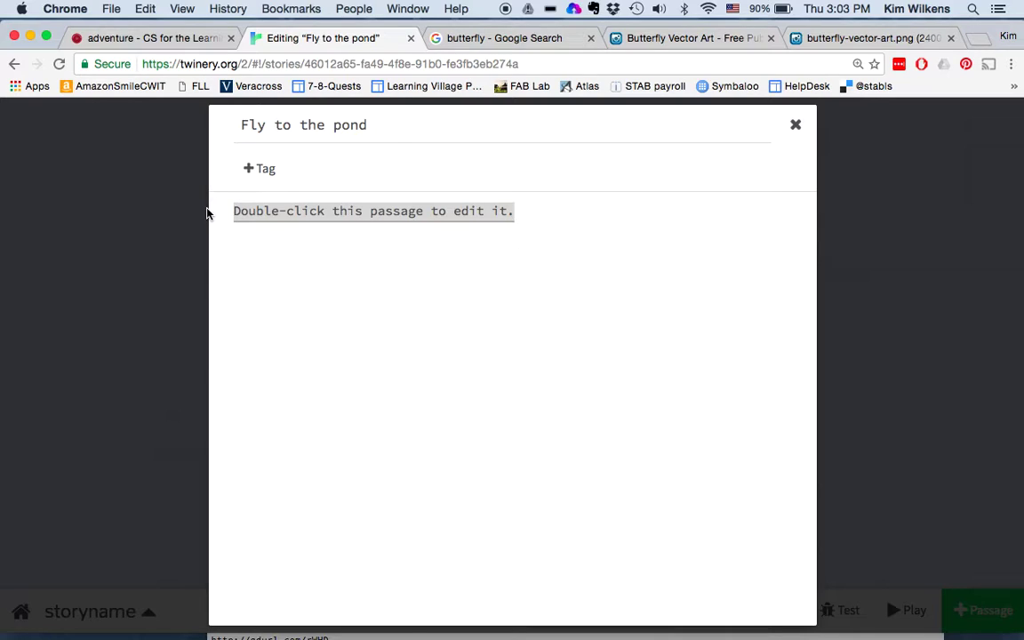
{"action": "type", "text": "H"}
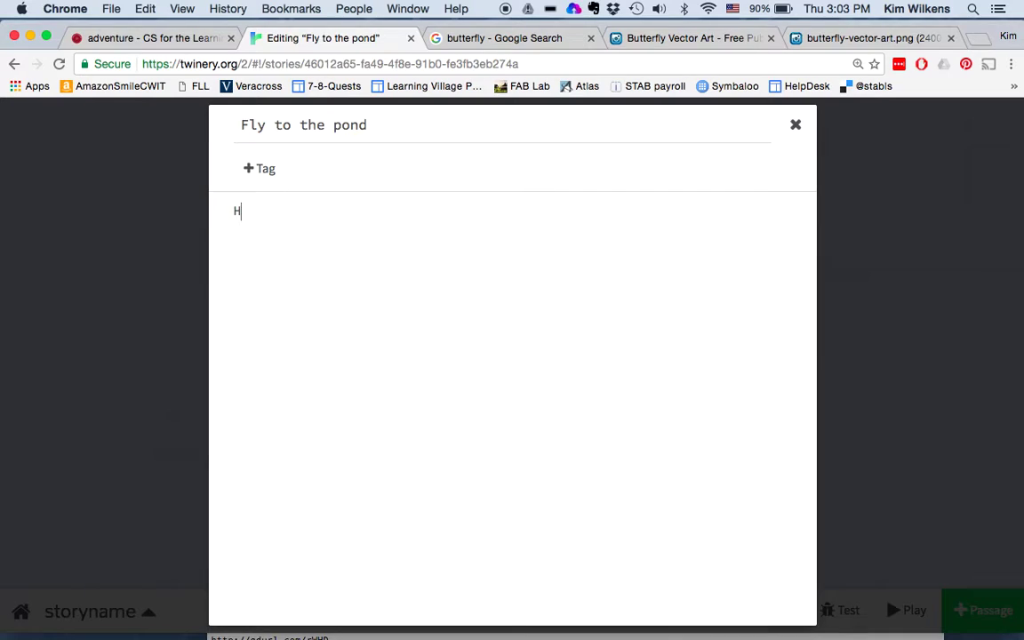
{"action": "type", "text": "ad a failure & need to restart.  [["}
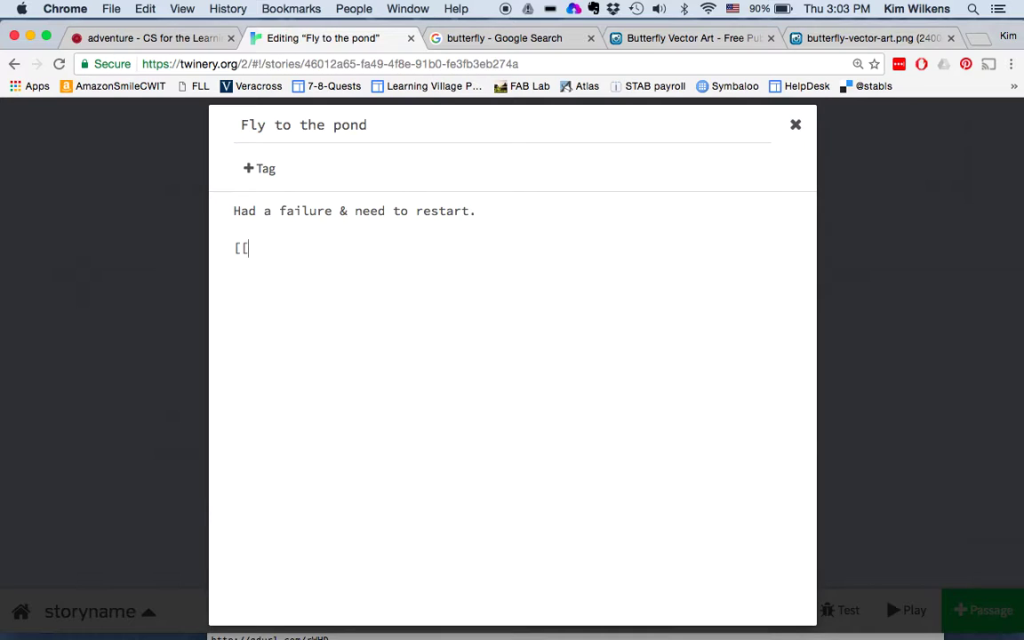
{"action": "type", "text": "Sav"}
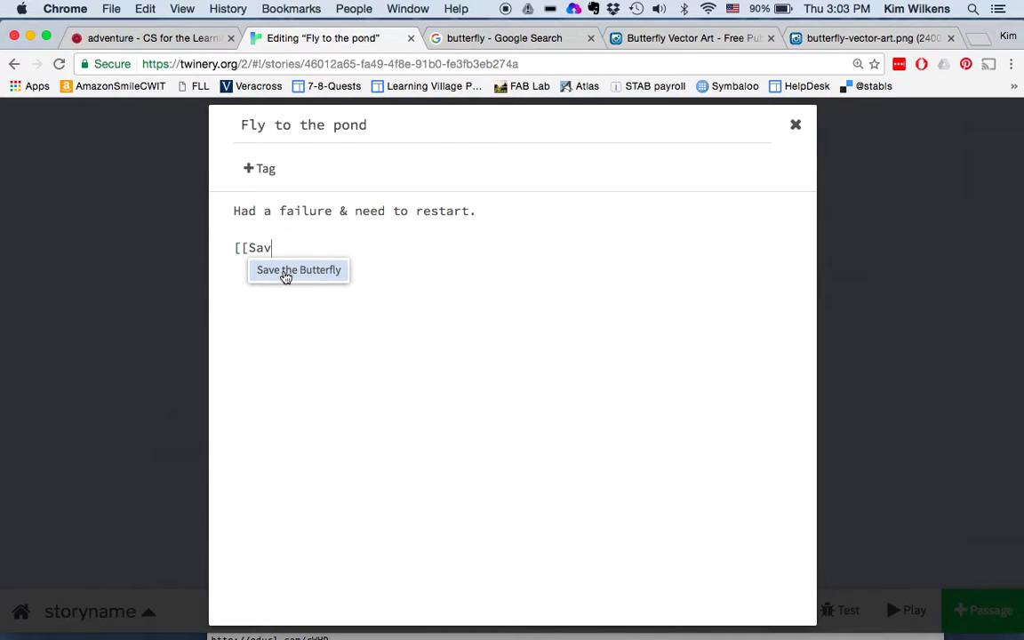
{"action": "type", "text": "e the Butterfly"}
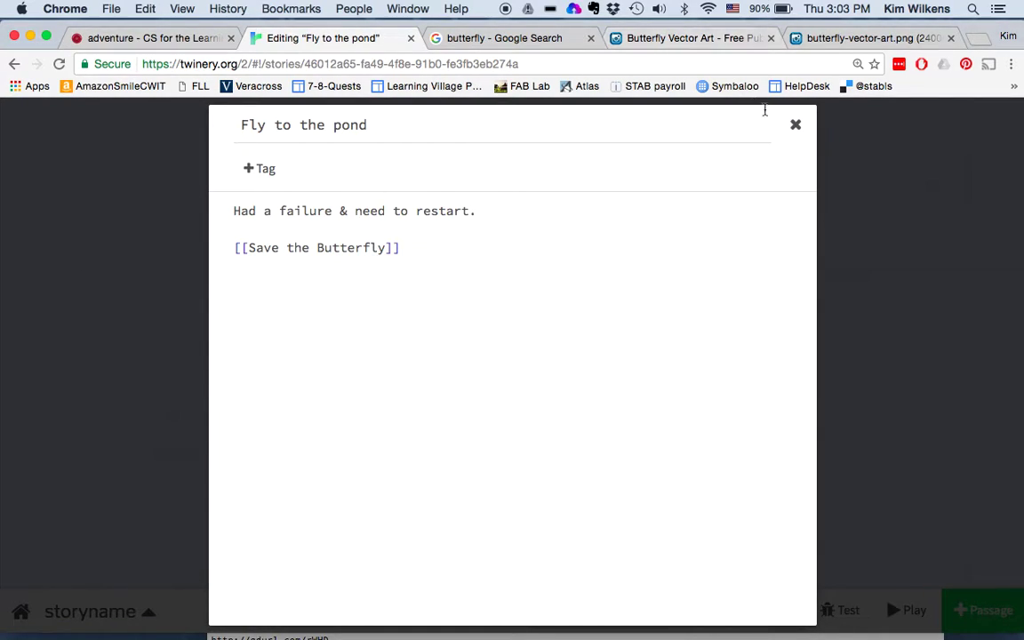
{"action": "left_click", "coordinate": [793, 126]}
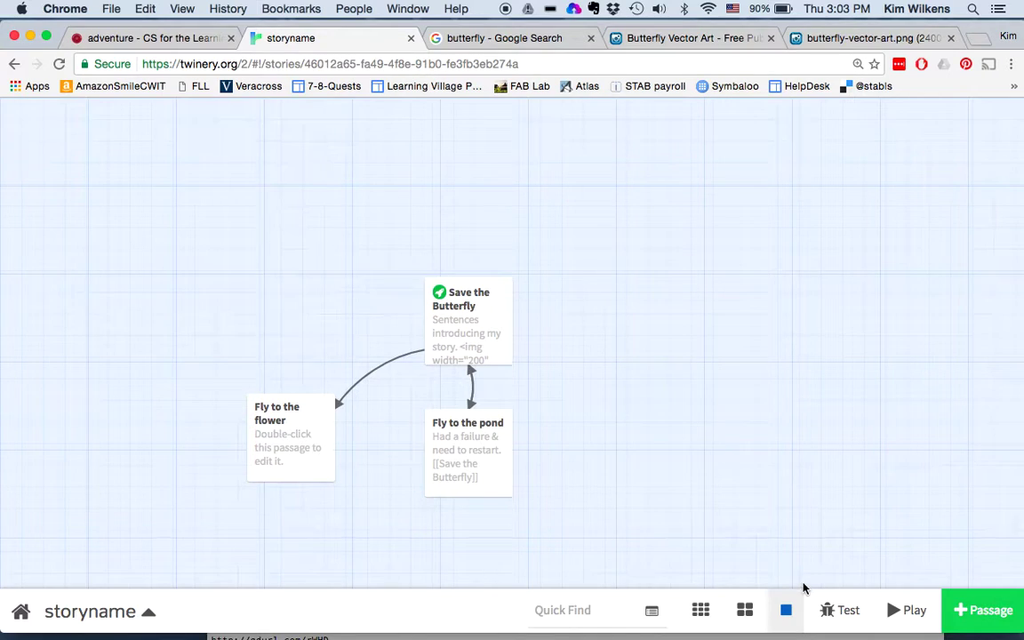
- Play the story, follow the pond link and the link back to Save the Butterfly, and close the preview
{"action": "left_click", "coordinate": [908, 610]}
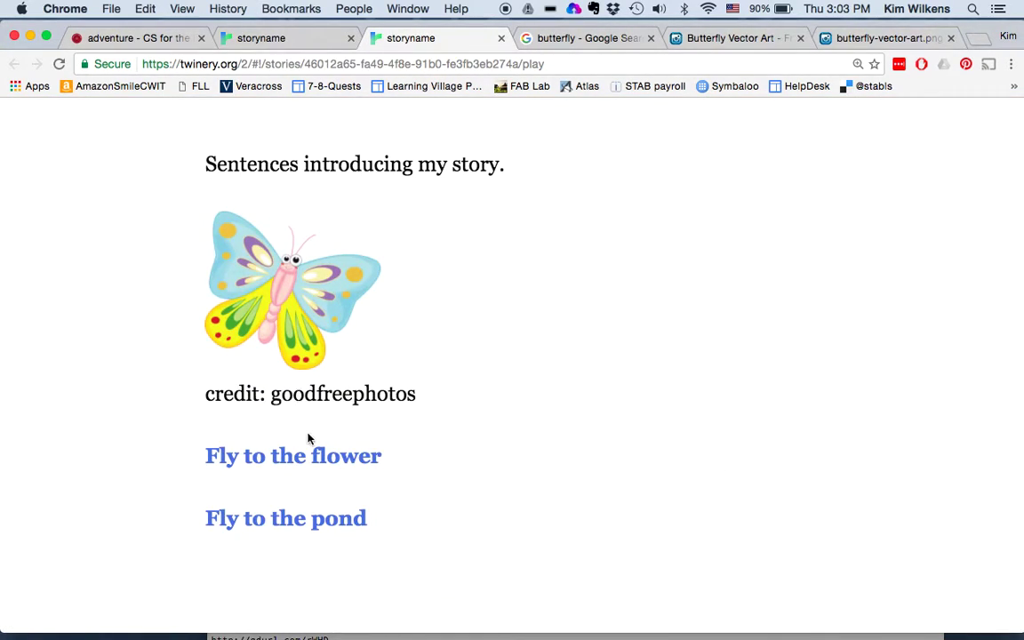
{"action": "left_click", "coordinate": [311, 520]}
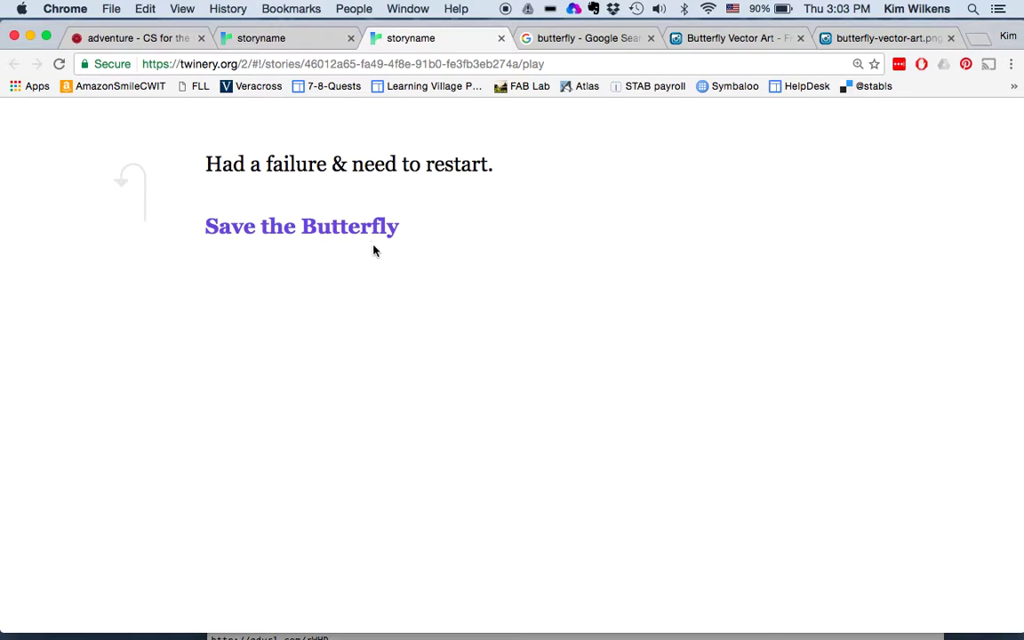
{"action": "left_click", "coordinate": [356, 234]}
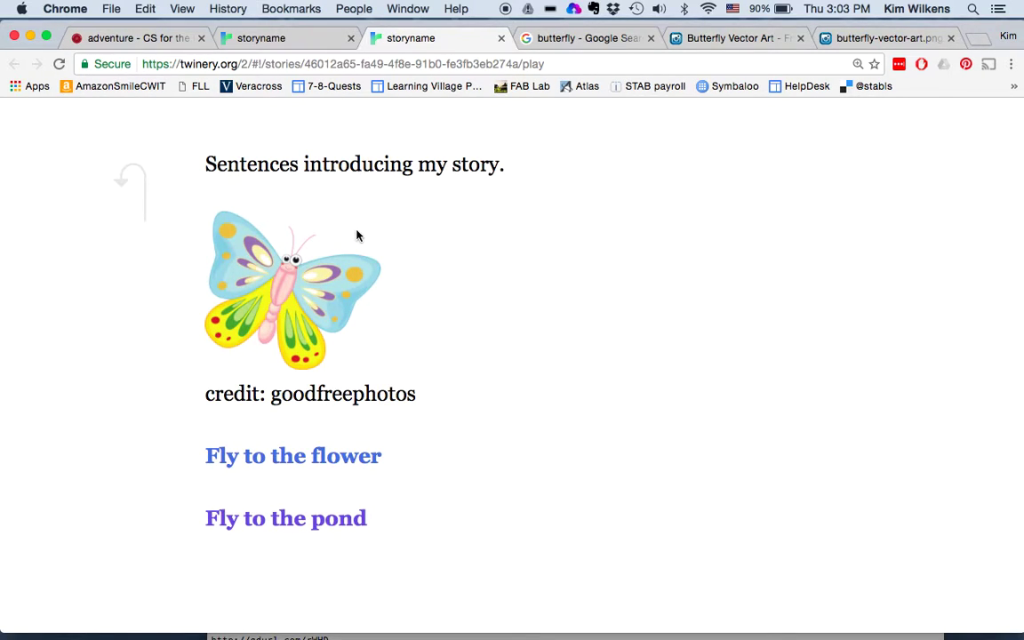
{"action": "left_click", "coordinate": [501, 38]}
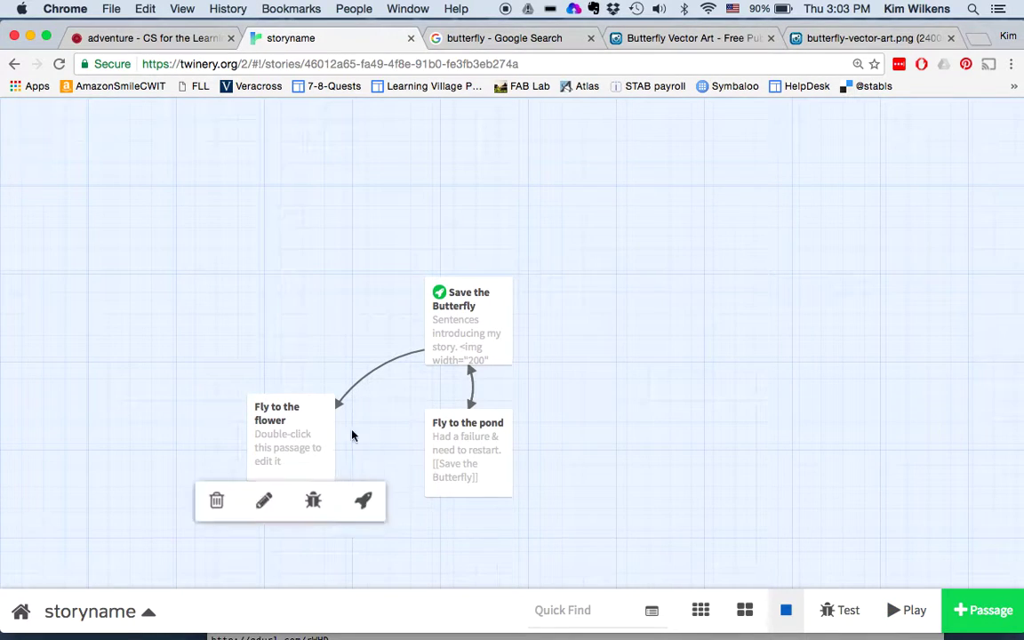
- Move the Fly to the pond passage sideways so it sits opposite Fly to the flower below Save the Butterfly
{"action": "mouse_move", "coordinate": [465, 462]}
{"action": "left_click_drag", "start_coordinate": [464, 462], "coordinate": [585, 458]}
{"action": "mouse_move", "coordinate": [290, 464]}
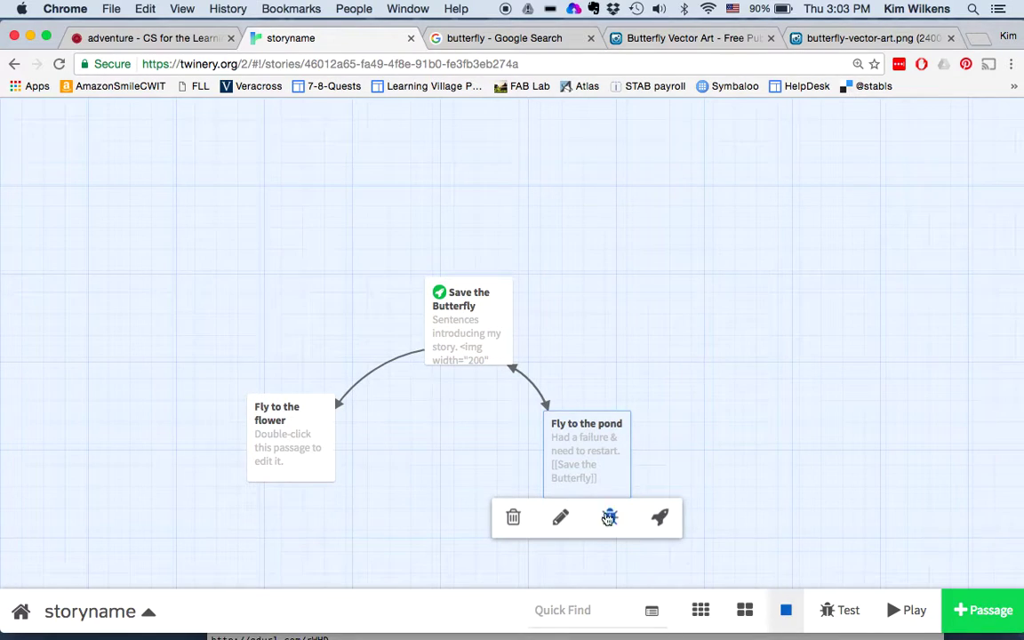
- Add the links [[choice a]] and [[choice b]] on separate lines below the existing link in the Fly to the pond passage
{"action": "mouse_move", "coordinate": [593, 478]}
{"action": "left_click", "coordinate": [560, 516]}
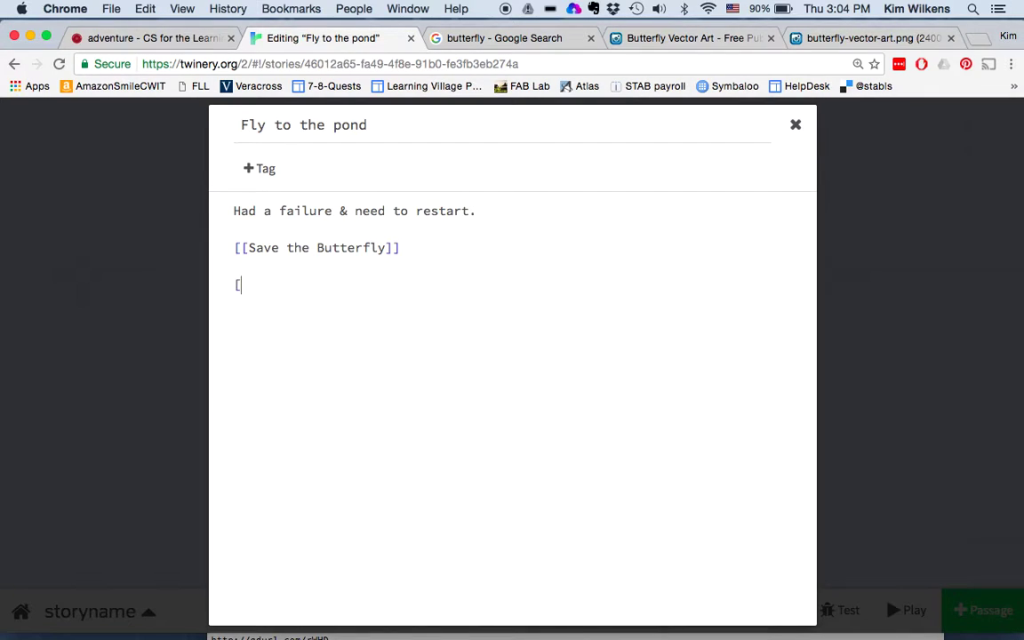
{"action": "type", "text": "[[choice "}
{"action": "type", "text": "a]]  "}
{"action": "type", "text": "[[choic"}
{"action": "type", "text": "e b]]]"}
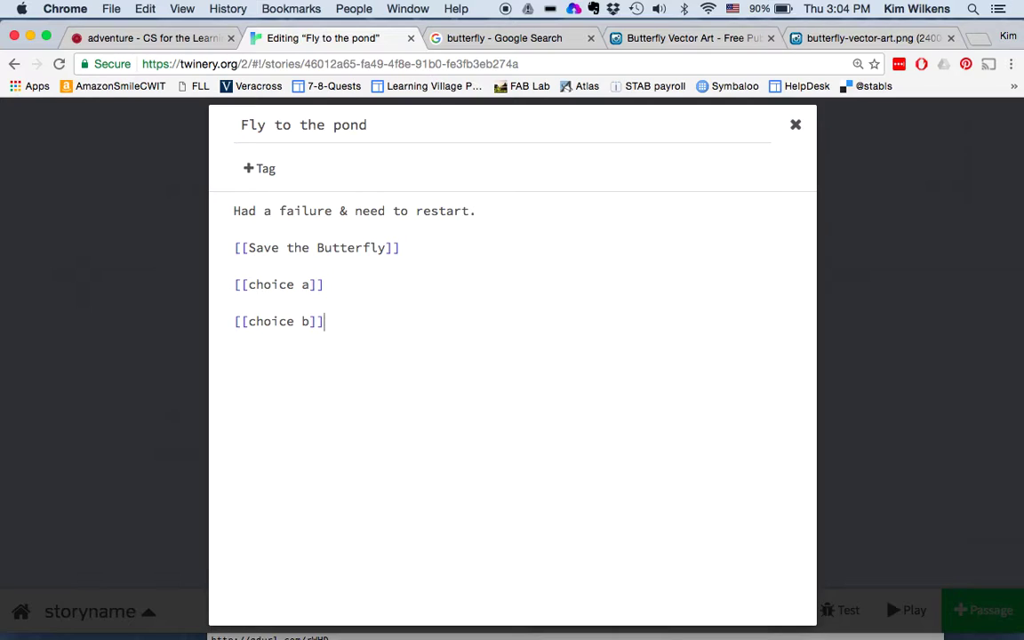
{"action": "left_click", "coordinate": [796, 126]}
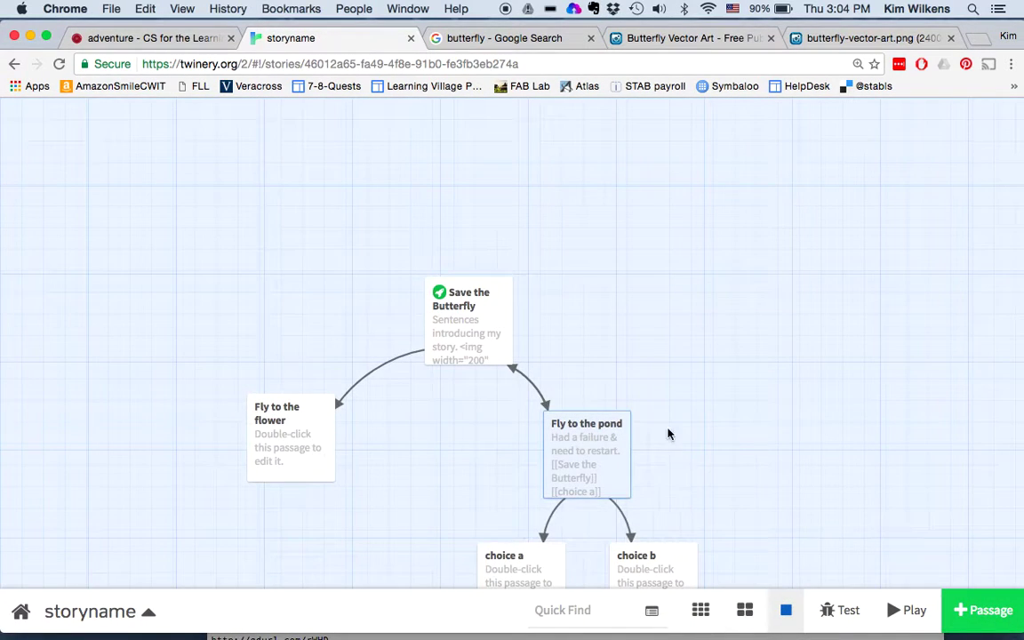
{"action": "scroll", "coordinate": [929, 543], "scroll_direction": "down", "scroll_amount": 3}
{"action": "mouse_move", "coordinate": [526, 440]}
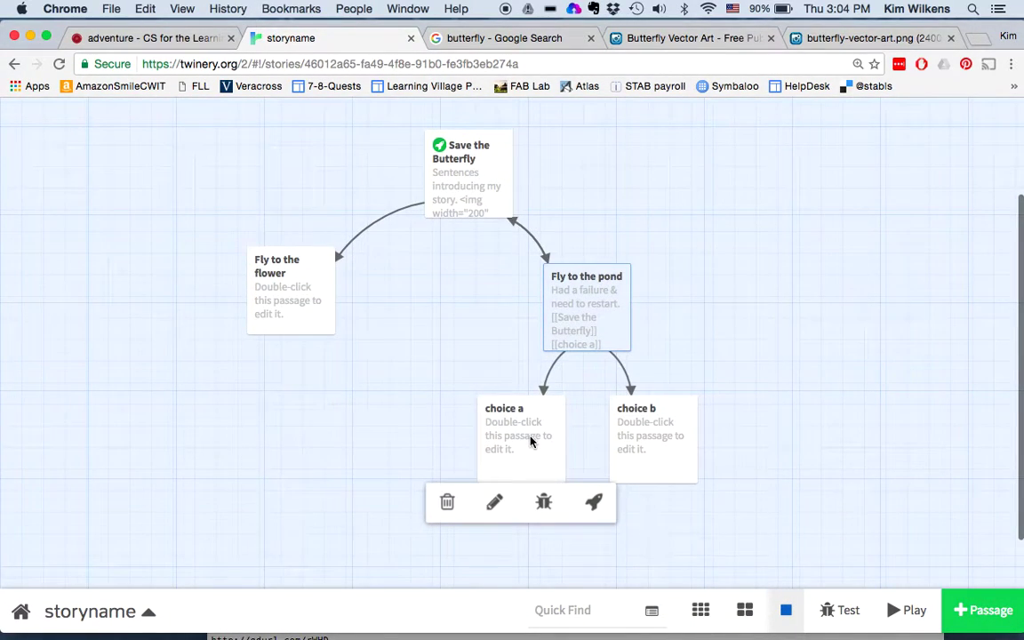
{"action": "left_click", "coordinate": [171, 41]}
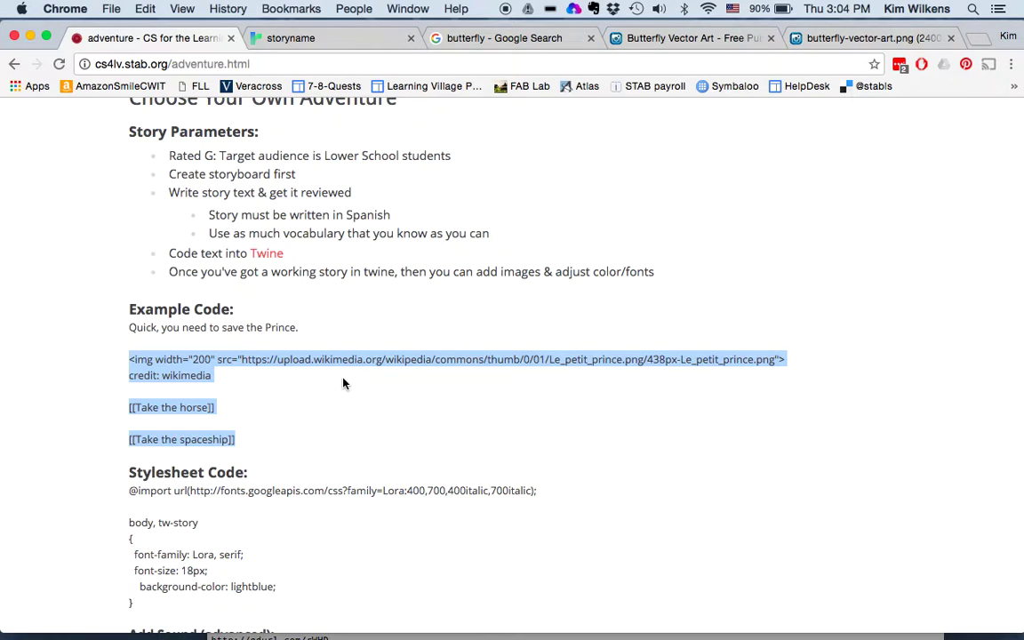
{"action": "scroll", "coordinate": [343, 382], "scroll_direction": "down", "scroll_amount": 3}
{"action": "left_click", "coordinate": [151, 508]}
{"action": "left_click_drag", "start_coordinate": [151, 508], "coordinate": [120, 398]}
{"action": "key", "text": "super+c"}
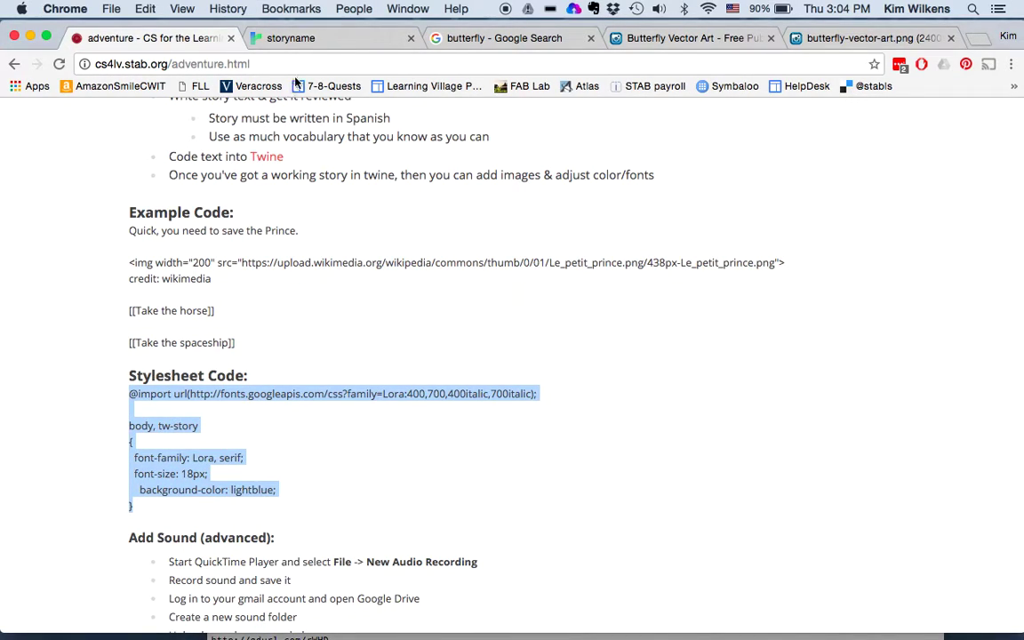
- Paste the copied CSS into the story's stylesheet and play the story to preview the new styling
{"action": "left_click", "coordinate": [282, 39]}
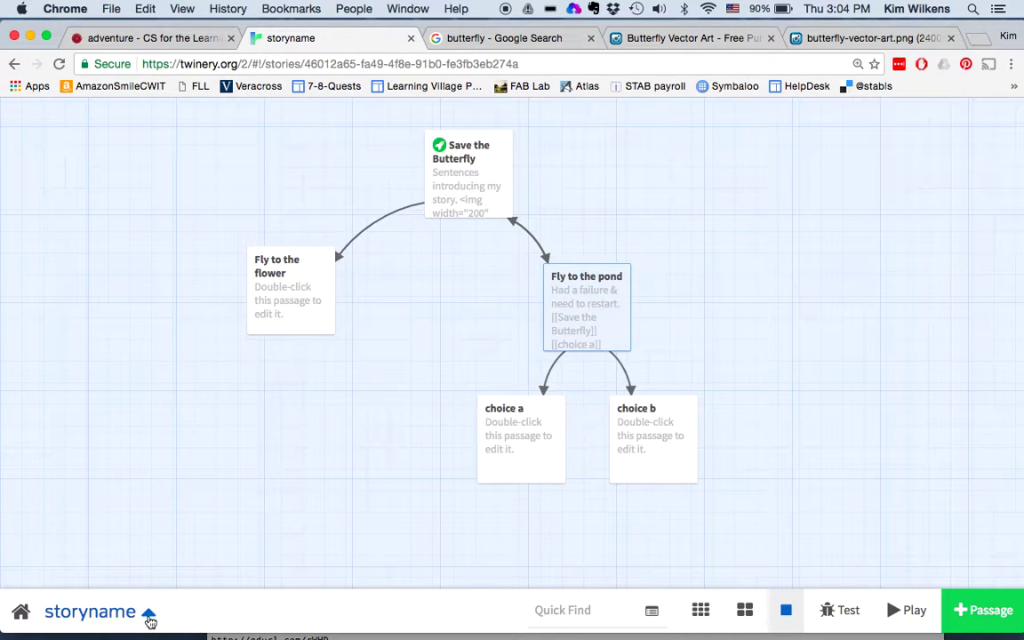
{"action": "left_click", "coordinate": [149, 611]}
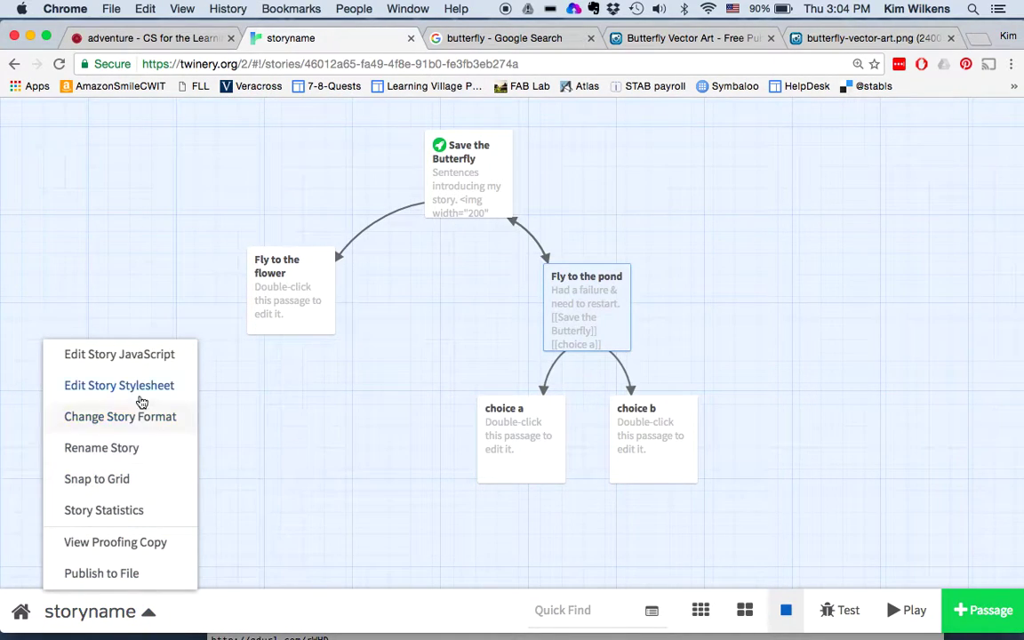
{"action": "left_click", "coordinate": [140, 388]}
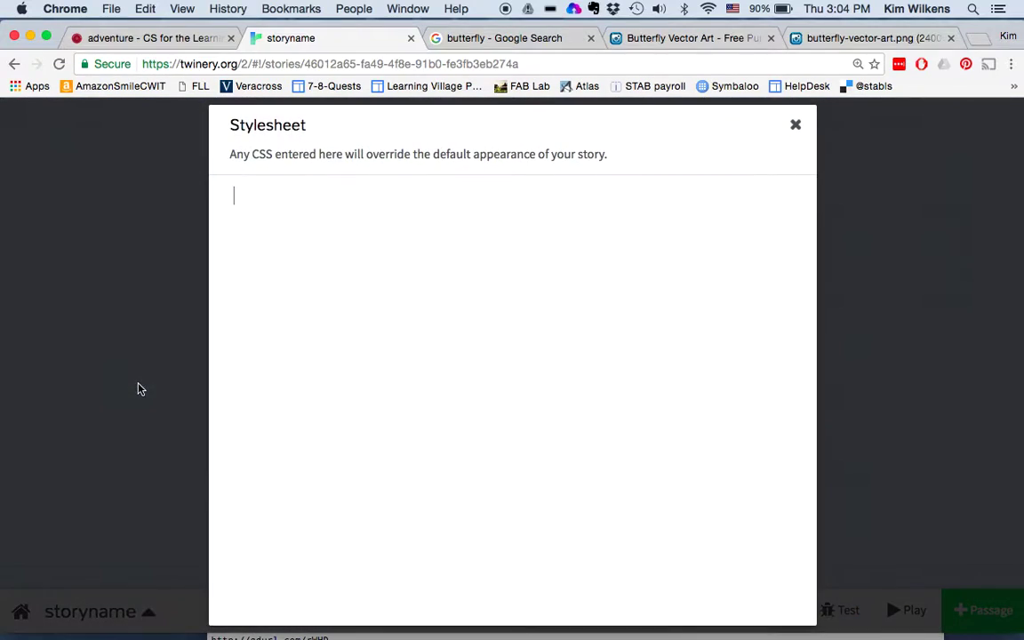
{"action": "key", "text": "super+v"}
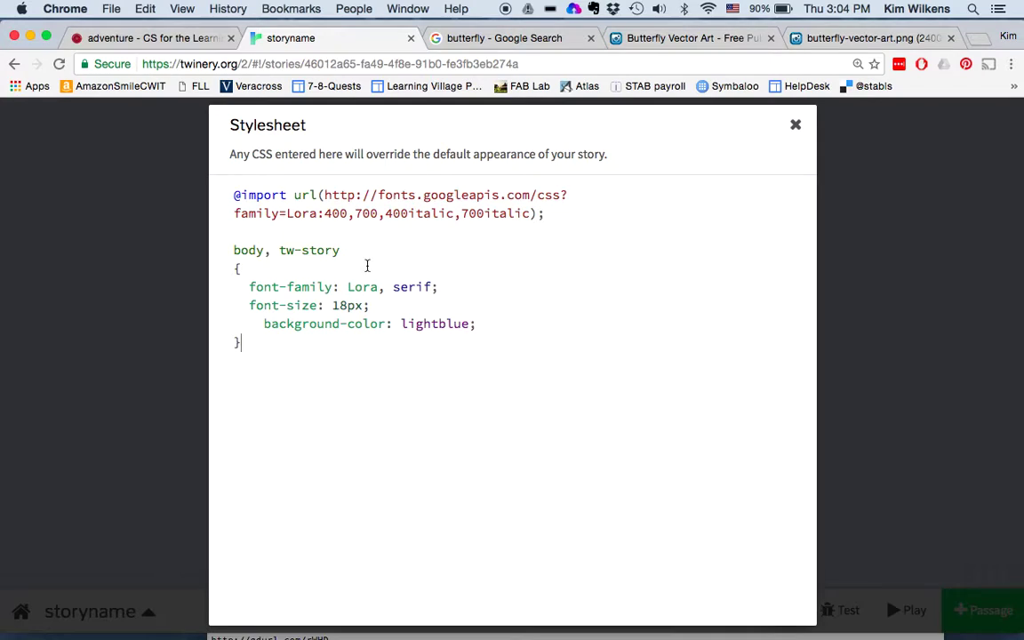
{"action": "left_click", "coordinate": [796, 127]}
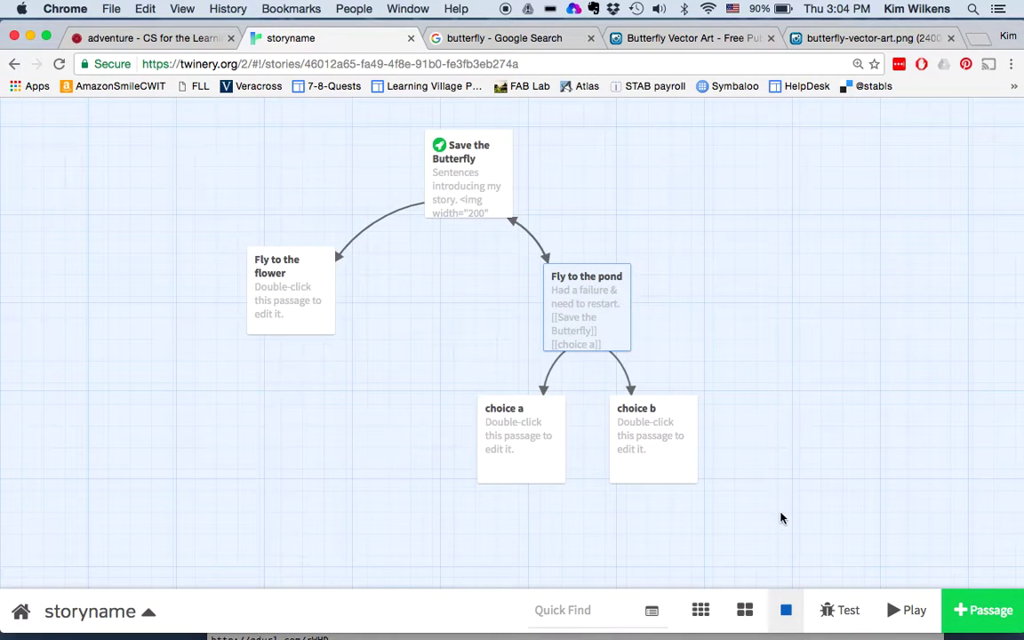
{"action": "left_click", "coordinate": [888, 617]}
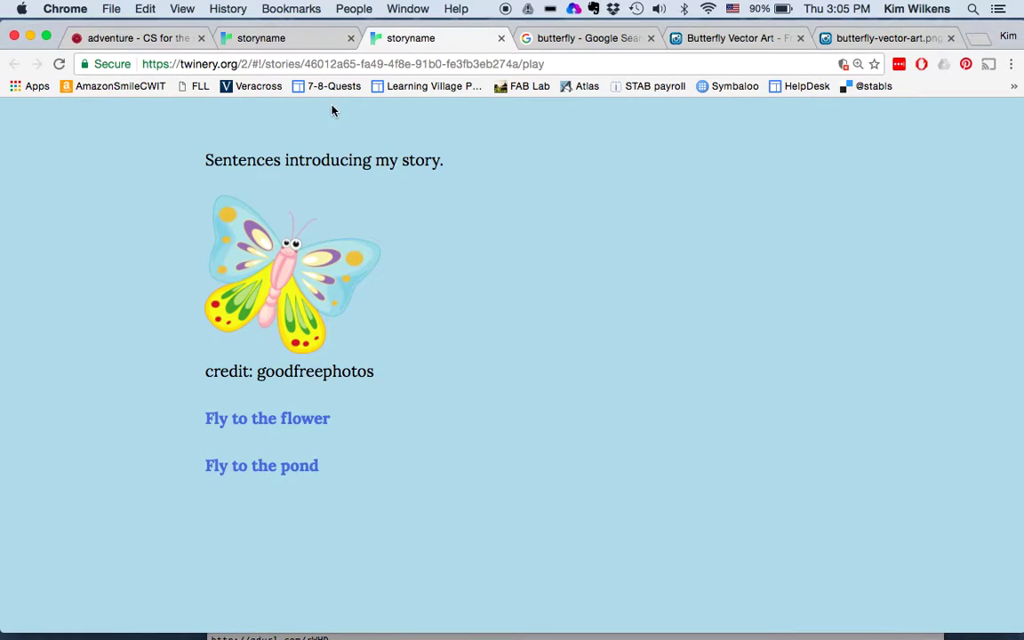
{"action": "left_click", "coordinate": [262, 39]}
- Open the ColorPicker resource from the adventure page, choose the teal colour 09B596 and select its hex code
{"action": "left_click", "coordinate": [165, 39]}
{"action": "scroll", "coordinate": [222, 344], "scroll_direction": "down", "scroll_amount": 10}
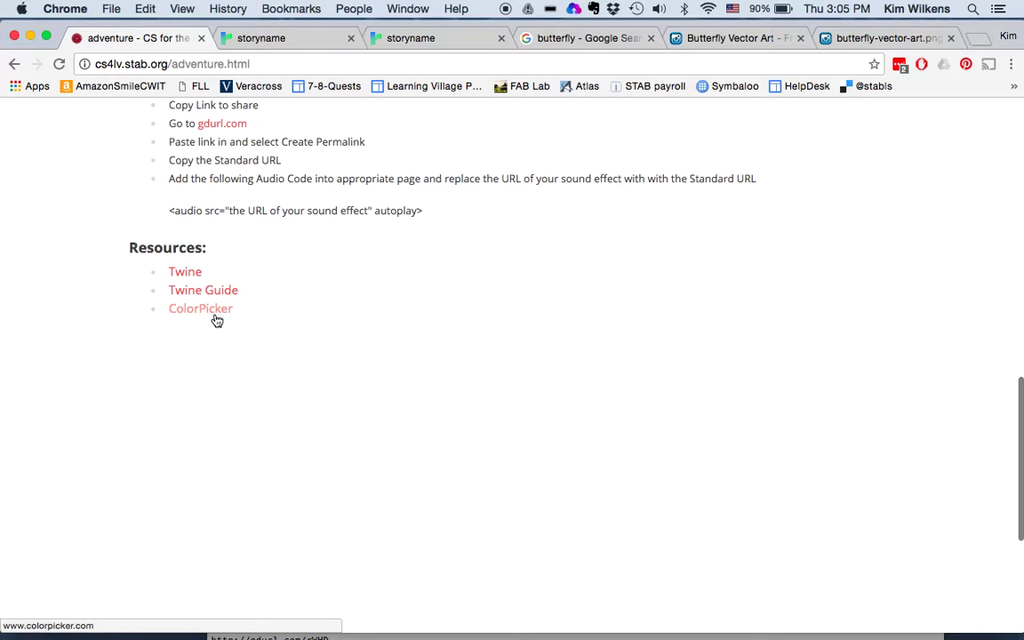
{"action": "left_click", "coordinate": [216, 315]}
{"action": "left_click_drag", "start_coordinate": [352, 247], "coordinate": [518, 327]}
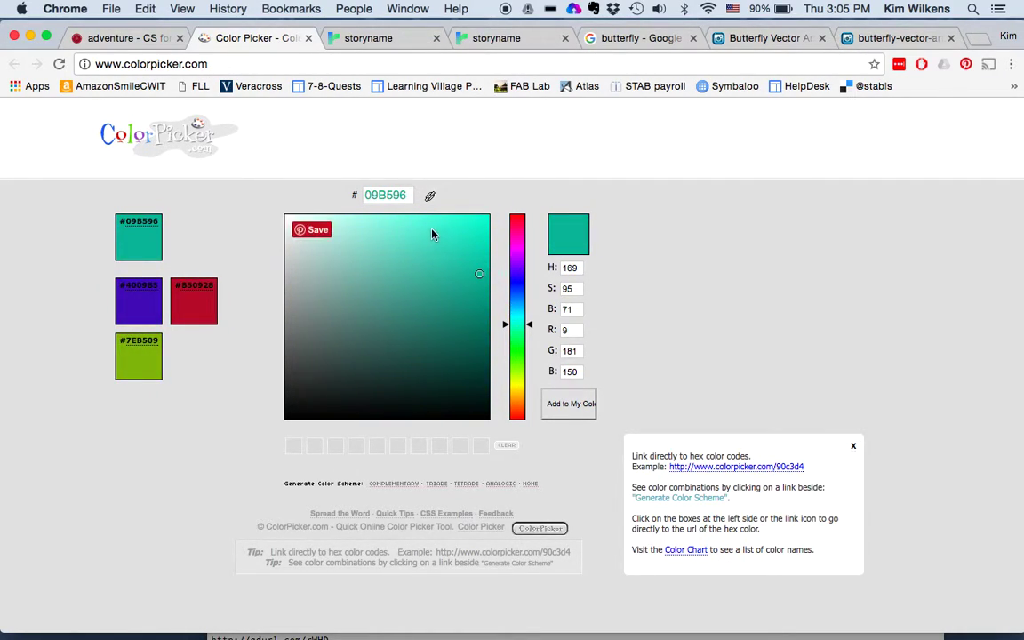
{"action": "double_click", "coordinate": [409, 197]}
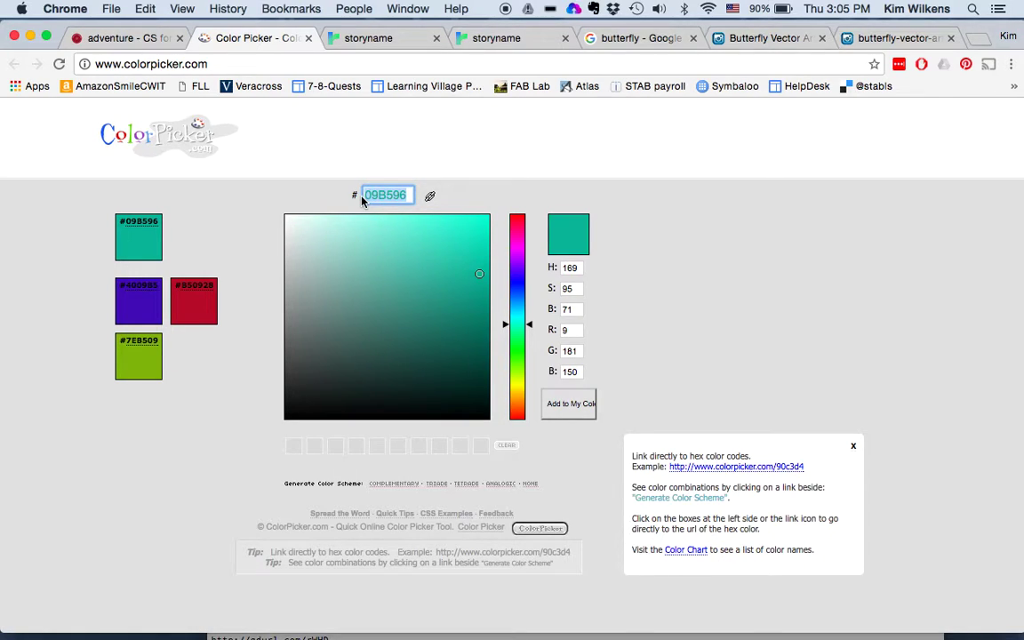
- Set the background-color in the story's stylesheet to #09B596
{"action": "left_click", "coordinate": [391, 40]}
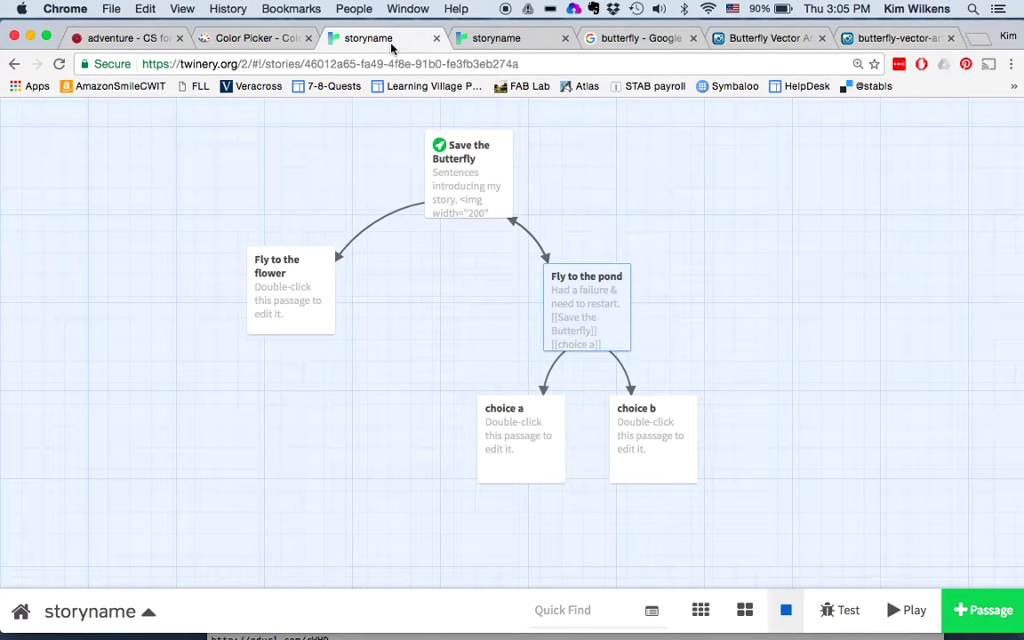
{"action": "left_click", "coordinate": [147, 613]}
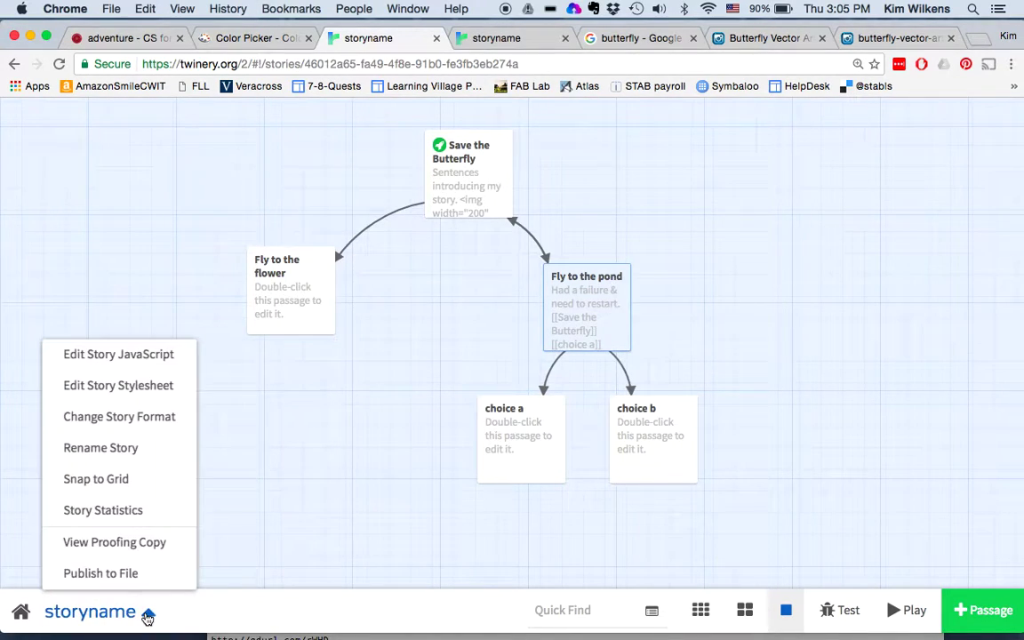
{"action": "left_click", "coordinate": [151, 387]}
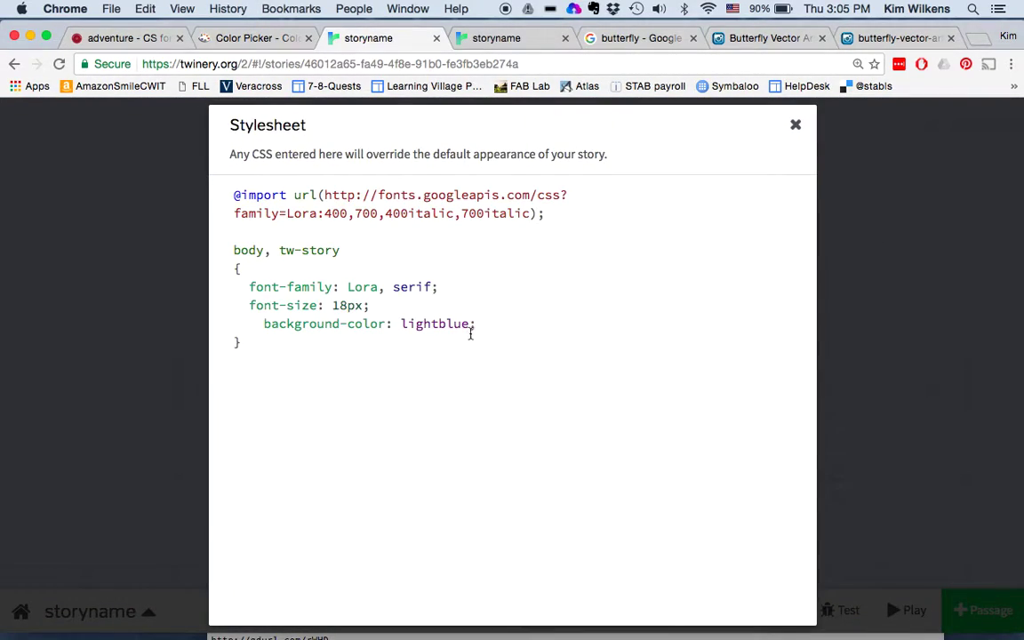
{"action": "left_click_drag", "start_coordinate": [469, 324], "coordinate": [402, 322]}
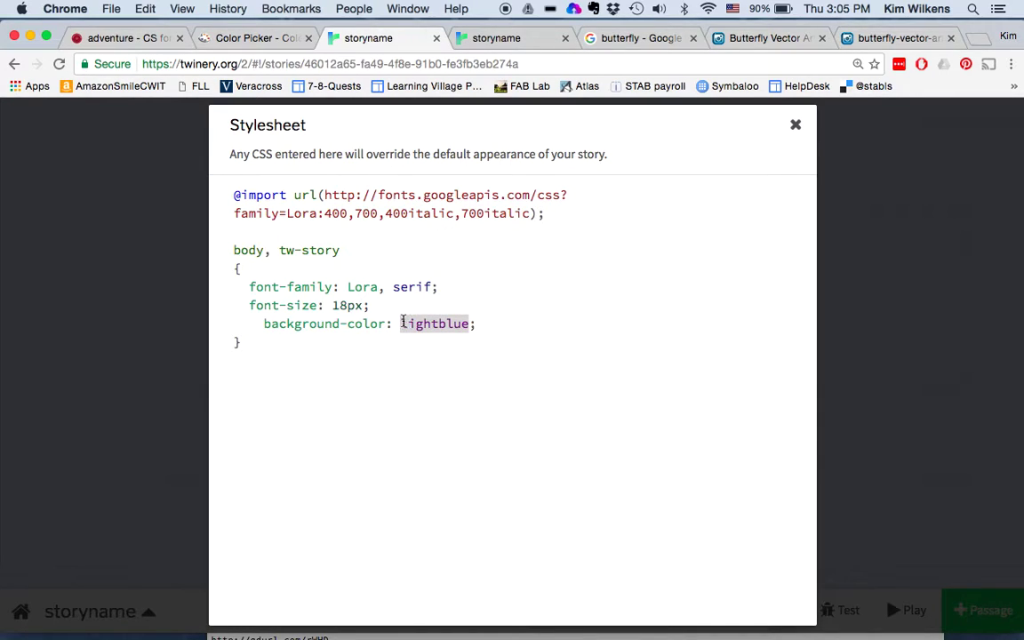
{"action": "key", "text": "BackSpace"}
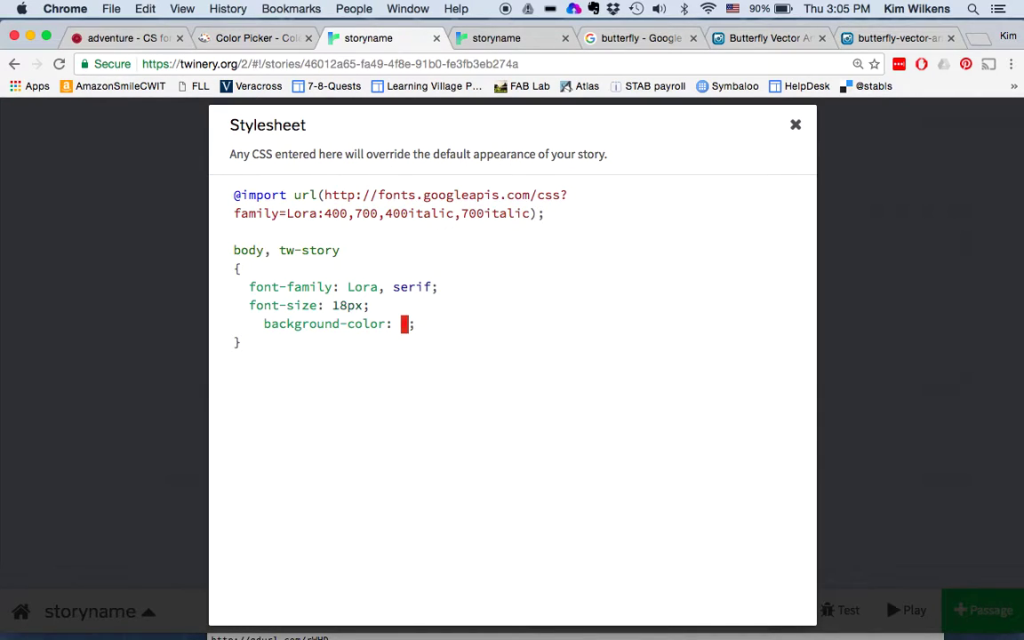
{"action": "type", "text": "#09B596"}
{"action": "left_click", "coordinate": [795, 126]}
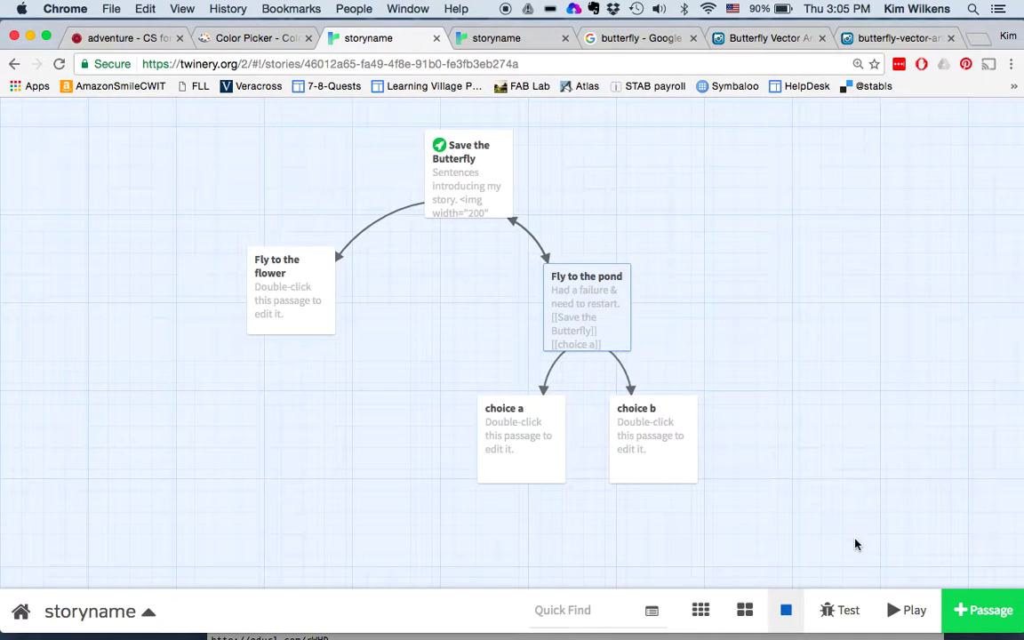
- Play the story to check the background colour, closing the outdated preview and replaying it, and return to the story map
{"action": "left_click", "coordinate": [908, 610]}
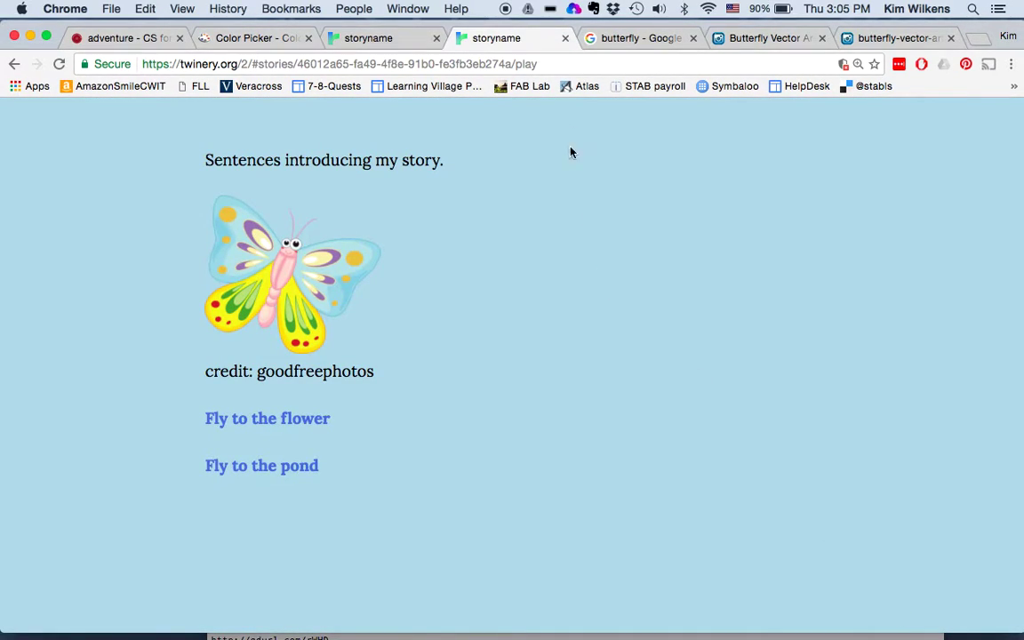
{"action": "left_click", "coordinate": [565, 37]}
{"action": "left_click", "coordinate": [388, 39]}
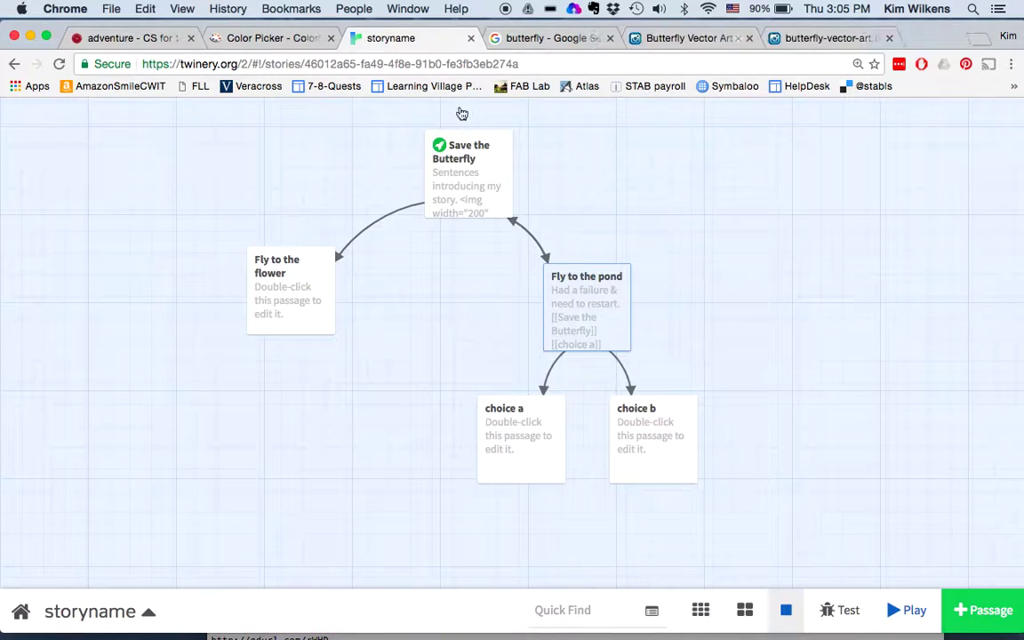
{"action": "left_click", "coordinate": [908, 609]}
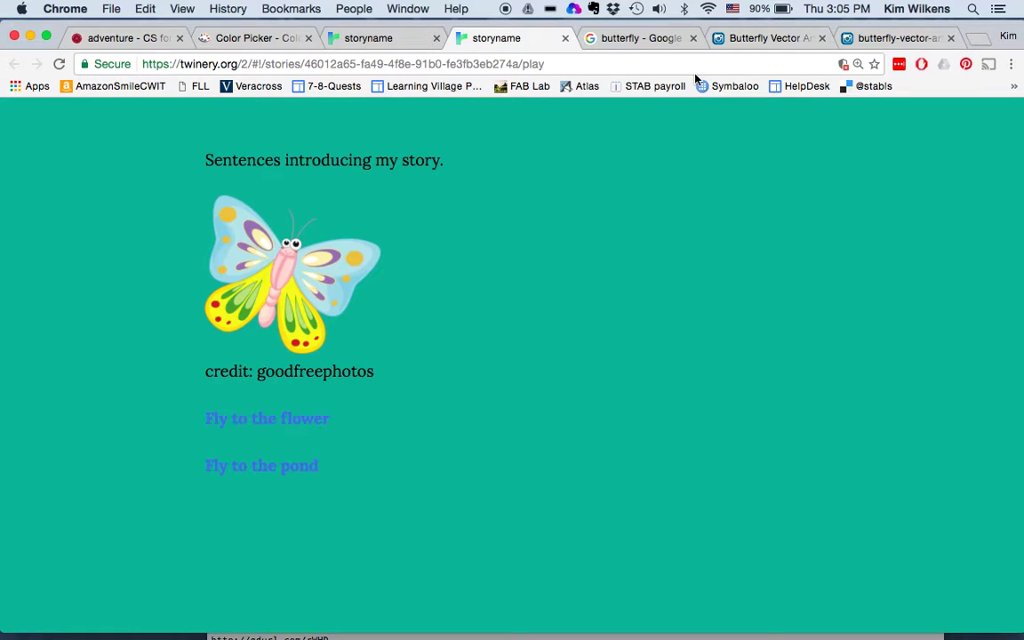
{"action": "left_click", "coordinate": [369, 39]}
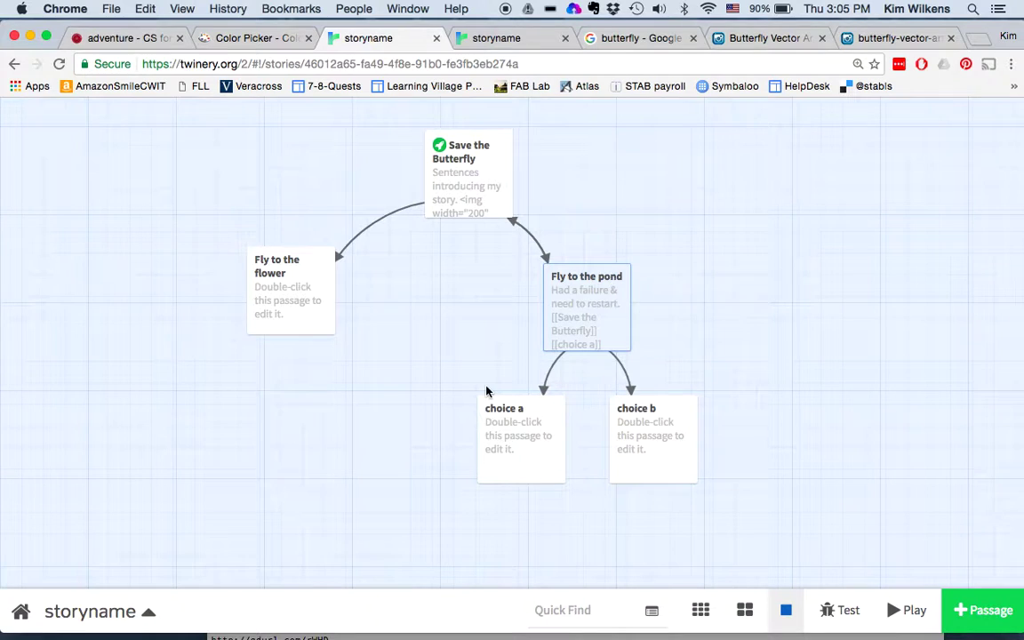